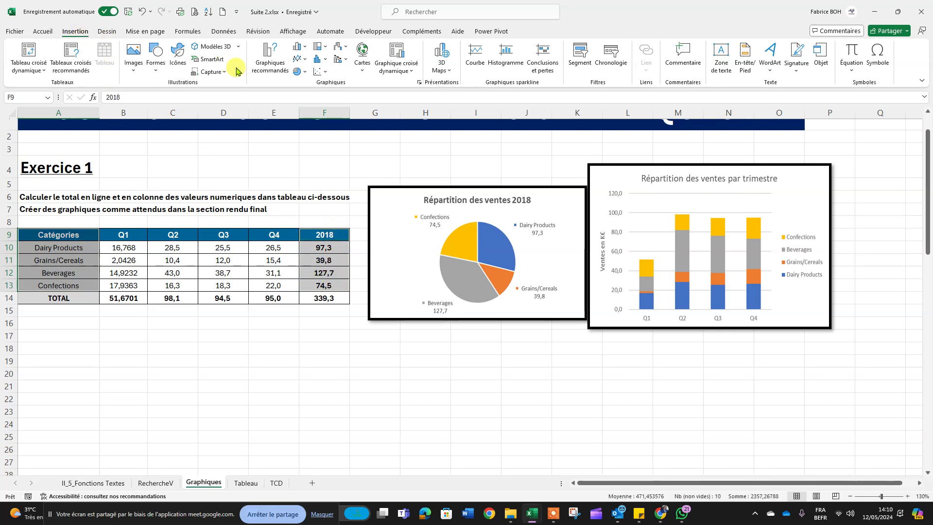
pyautogui.click(306, 72)
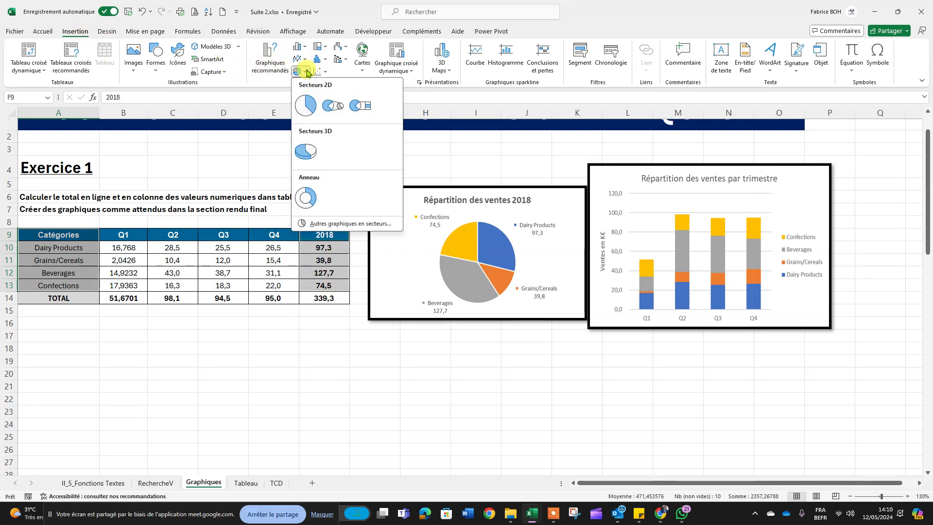
pyautogui.click(307, 106)
pyautogui.moveTo(603, 265)
pyautogui.mouseDown()
pyautogui.moveTo(583, 349)
pyautogui.moveTo(585, 330)
pyautogui.mouseUp()
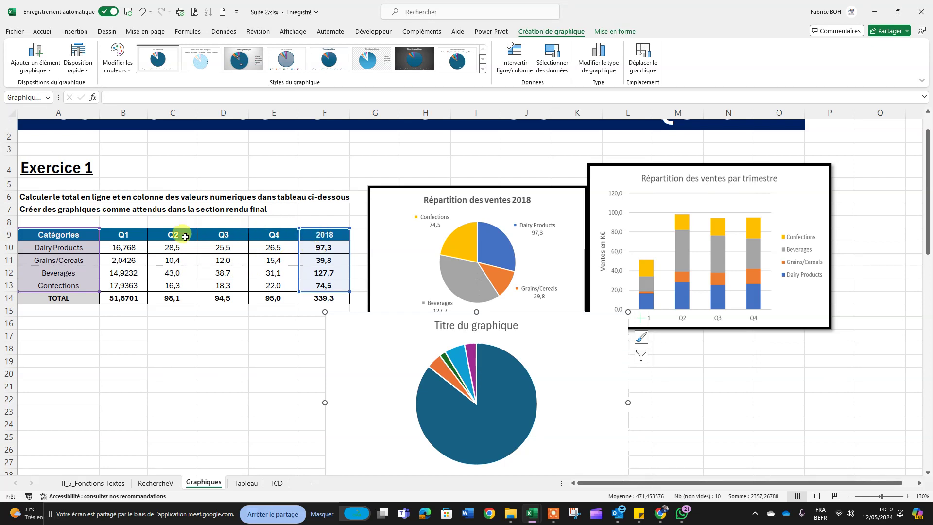
pyautogui.click(189, 354)
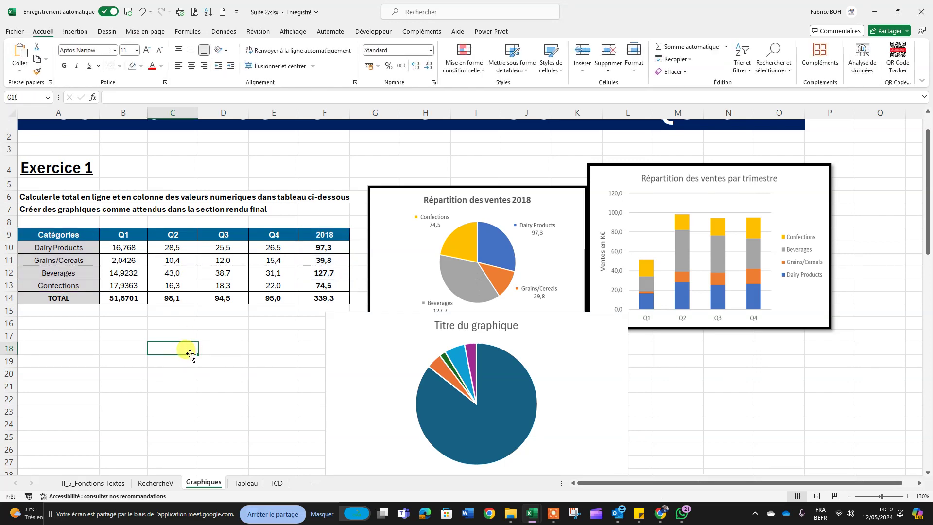
pyautogui.moveTo(48, 235); pyautogui.dragTo(90, 235)
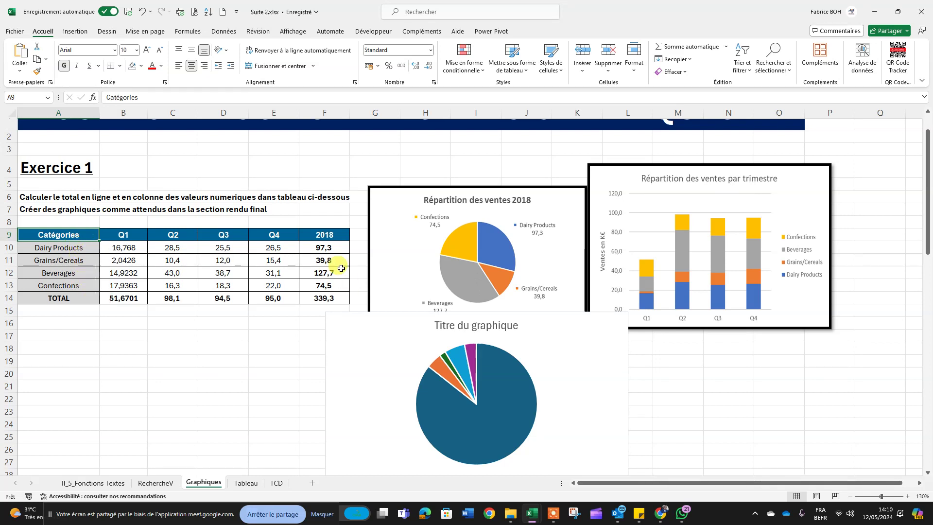
pyautogui.click(338, 238)
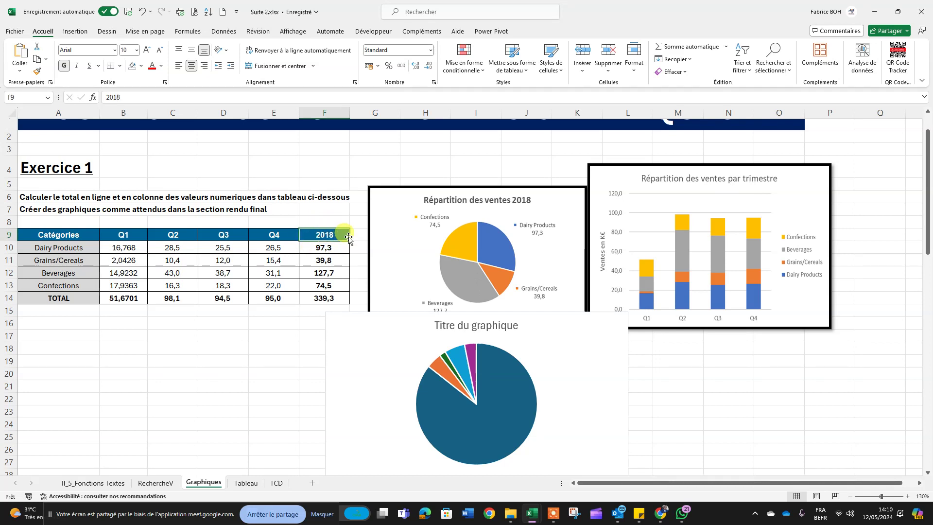
pyautogui.moveTo(333, 245); pyautogui.dragTo(335, 285)
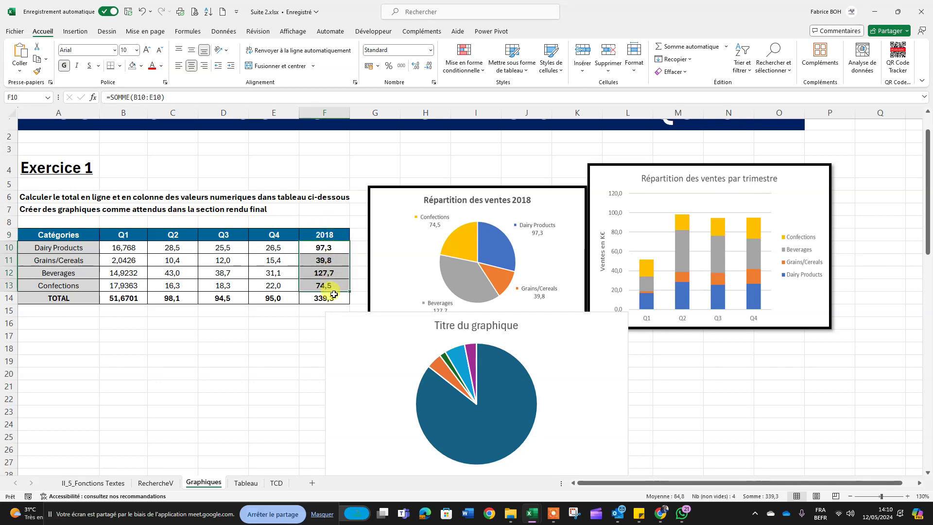
pyautogui.click(479, 433)
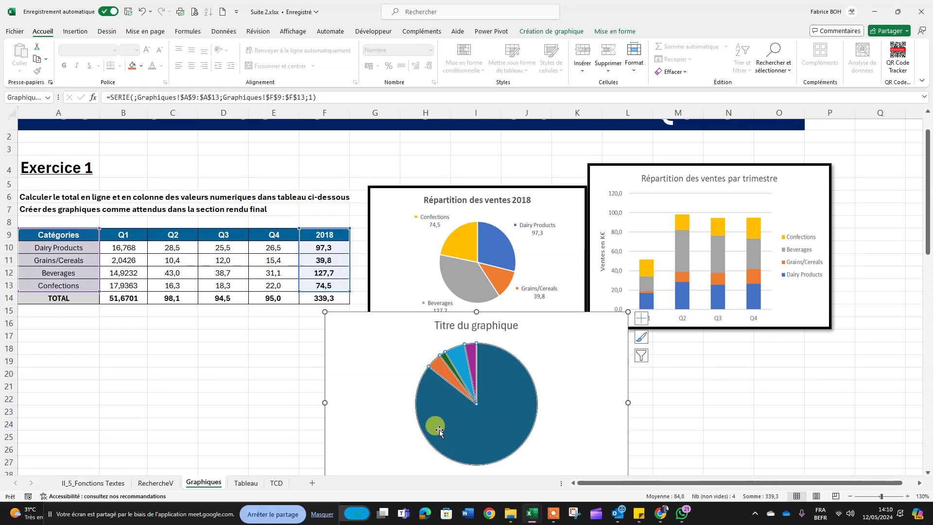
pyautogui.moveTo(454, 444); pyautogui.dragTo(420, 414)
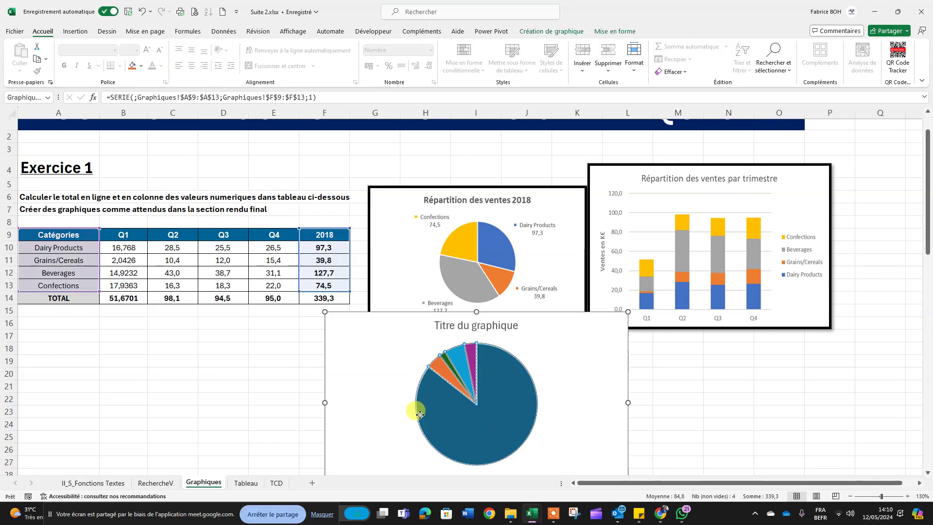
pyautogui.click(570, 339)
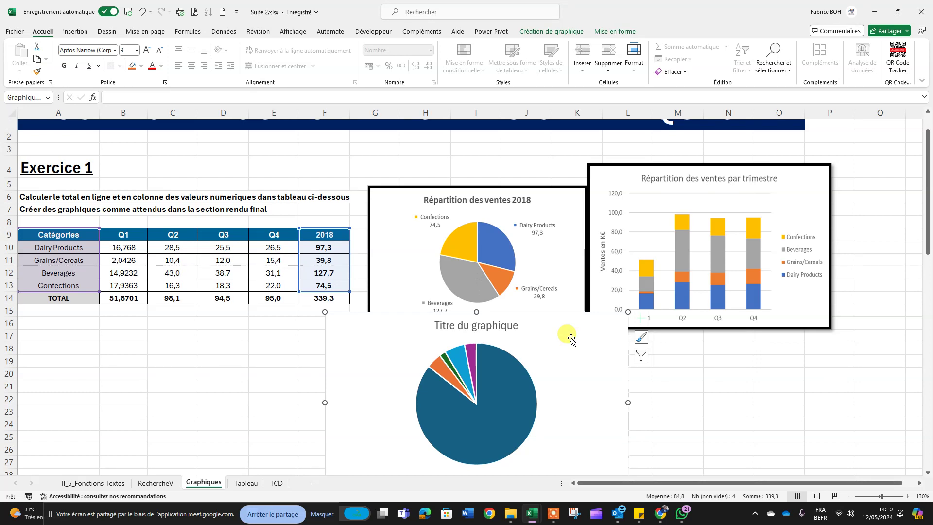
pyautogui.press('Delete')
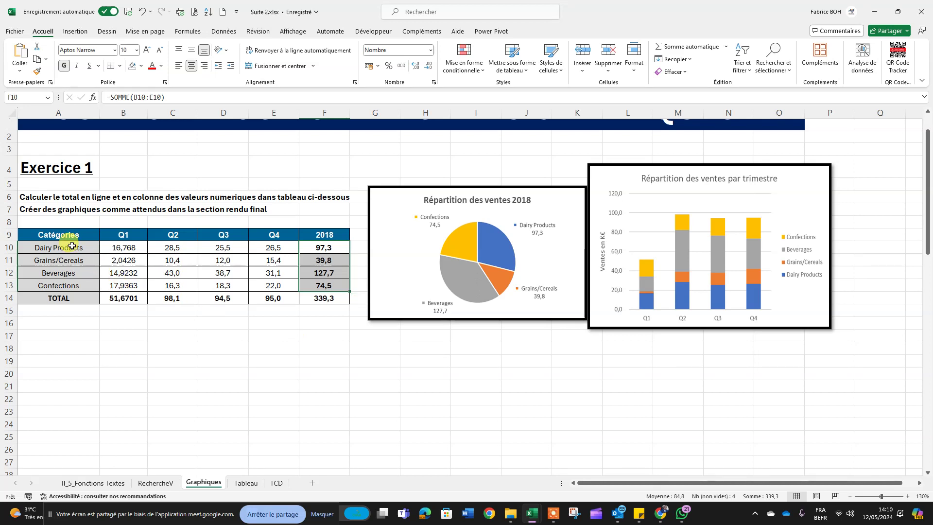
# Step: Insert a 2D pie chart from the four category names in A10:A13 and their 2018 totals in F10:F13
pyautogui.moveTo(58, 244); pyautogui.dragTo(64, 290)
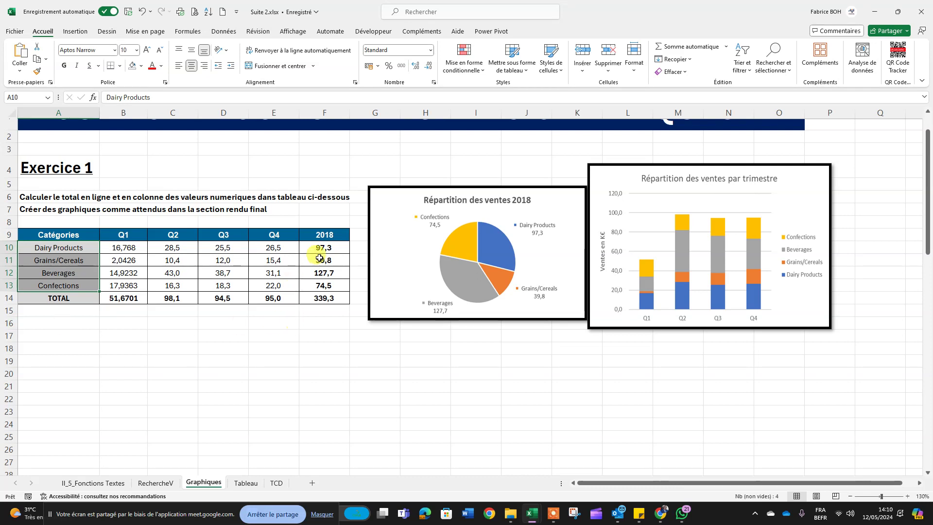
pyautogui.keyDown('ctrl'); pyautogui.moveTo(320, 249); pyautogui.dragTo(325, 280); pyautogui.keyUp('ctrl')
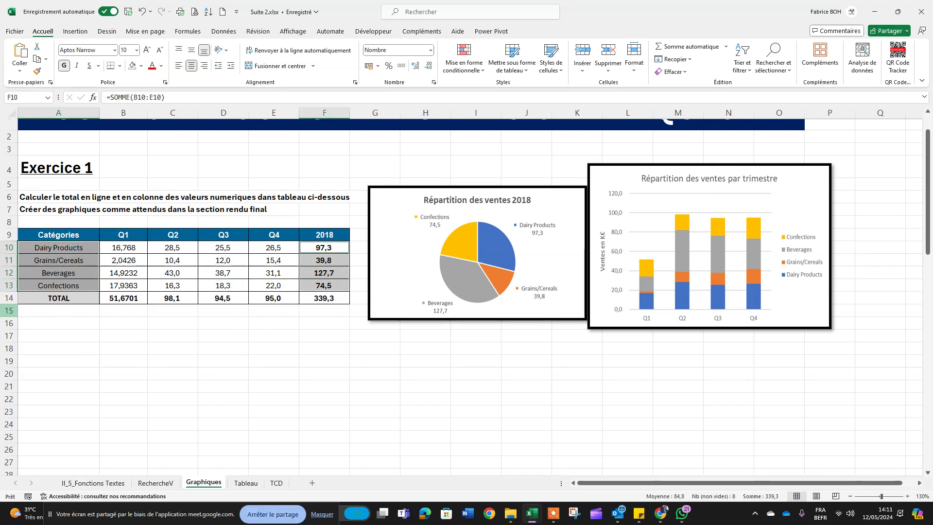
pyautogui.click(76, 32)
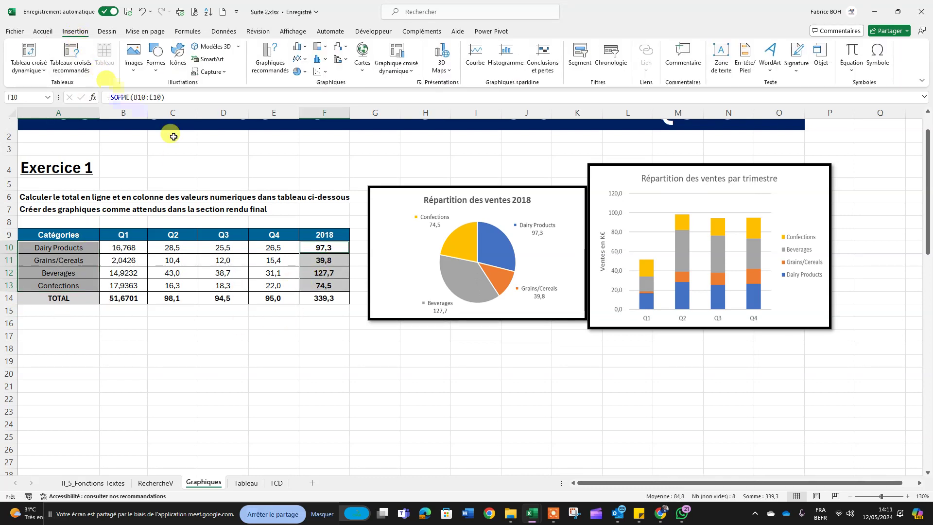
pyautogui.click(307, 73)
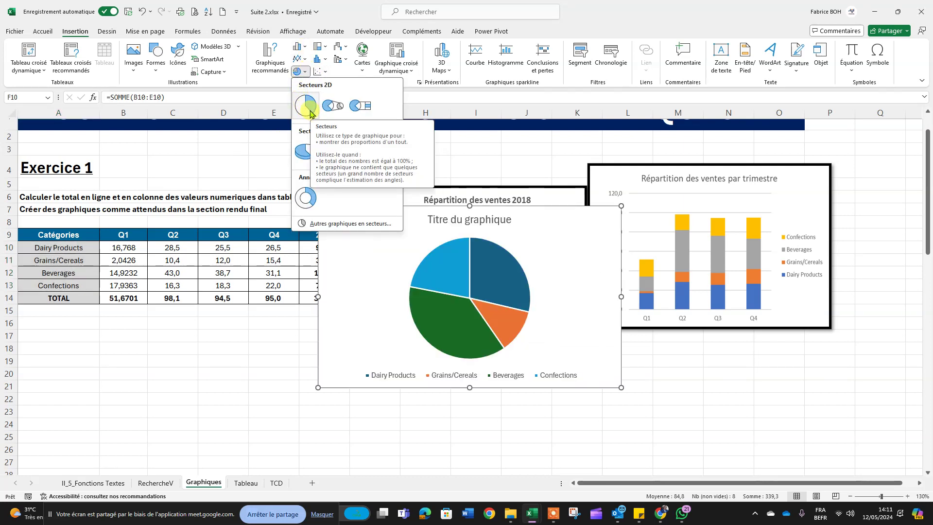
pyautogui.click(306, 106)
# Step: Shrink the new pie chart and place it directly below the reference 2018 pie chart, matching its width
pyautogui.moveTo(552, 215); pyautogui.dragTo(581, 320)
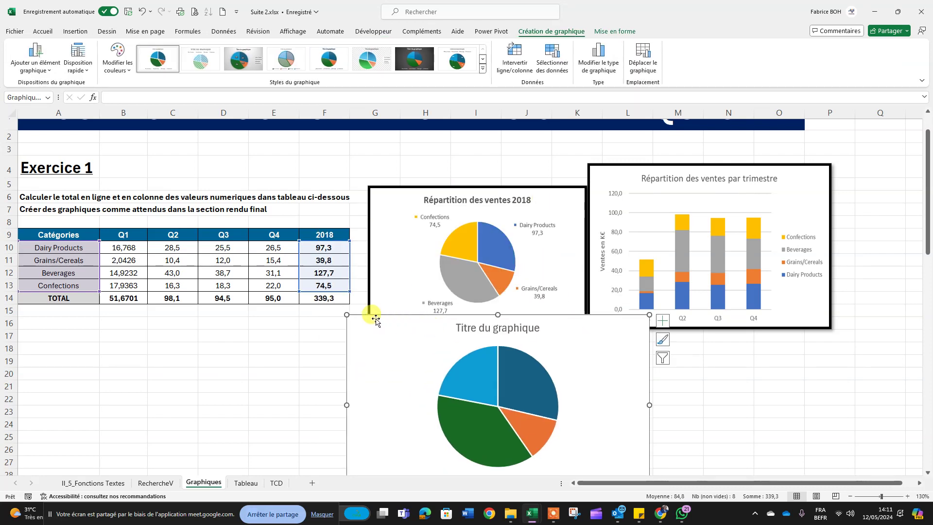
pyautogui.moveTo(347, 314); pyautogui.dragTo(439, 346)
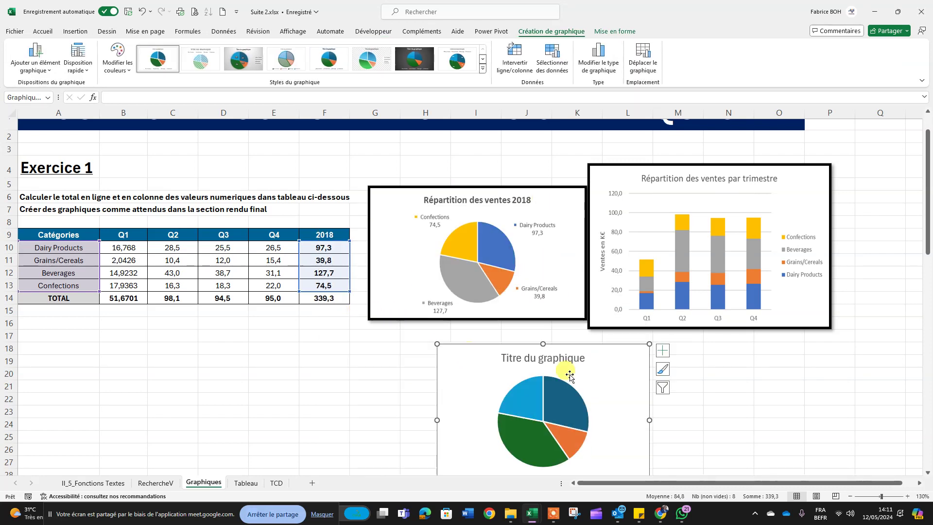
pyautogui.moveTo(627, 357); pyautogui.dragTo(568, 346)
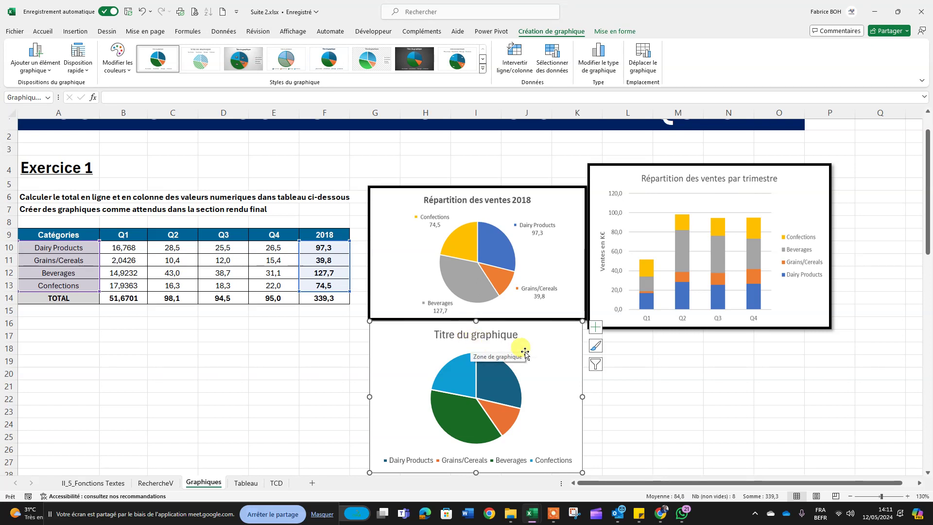
# Step: Replace the new chart's placeholder title with "Répartition des ventes 2018"
pyautogui.click(465, 338)
pyautogui.moveTo(432, 333); pyautogui.dragTo(524, 334)
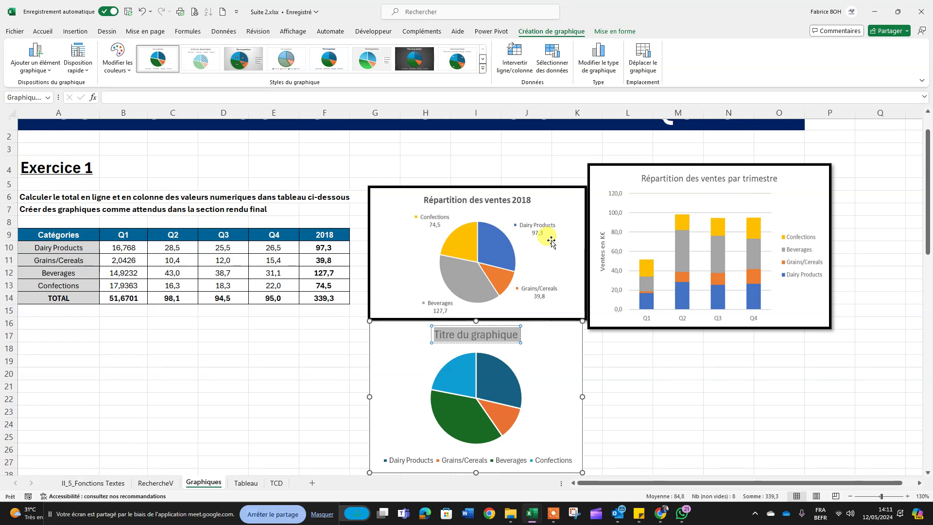
pyautogui.write('R')
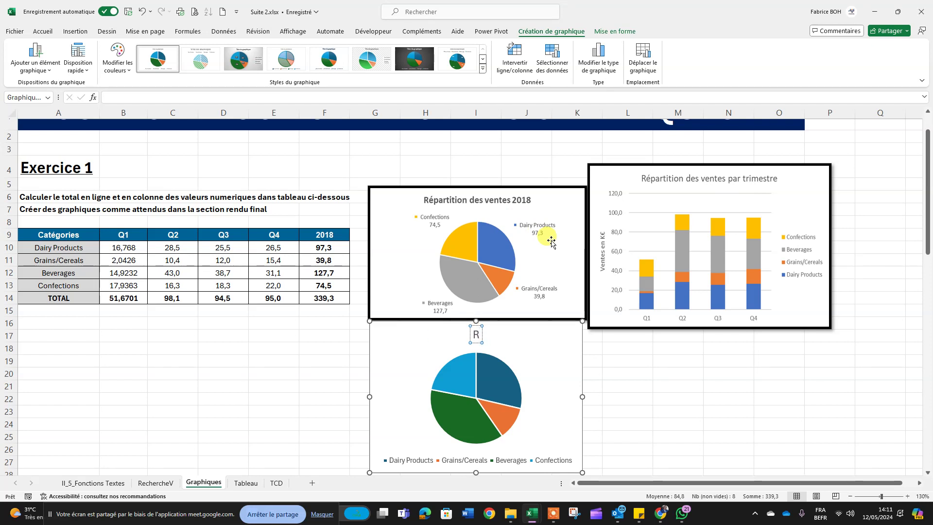
pyautogui.write('Epart')
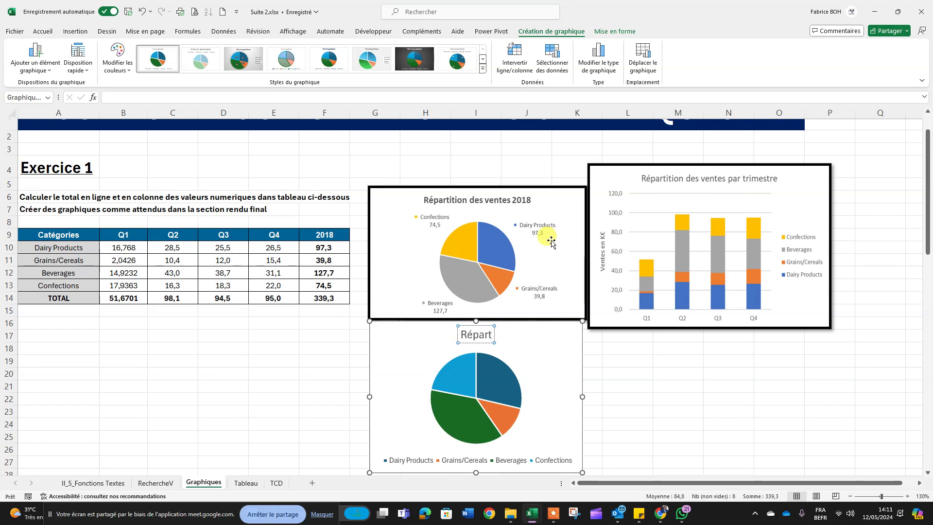
pyautogui.write('ition des ventes 2018')
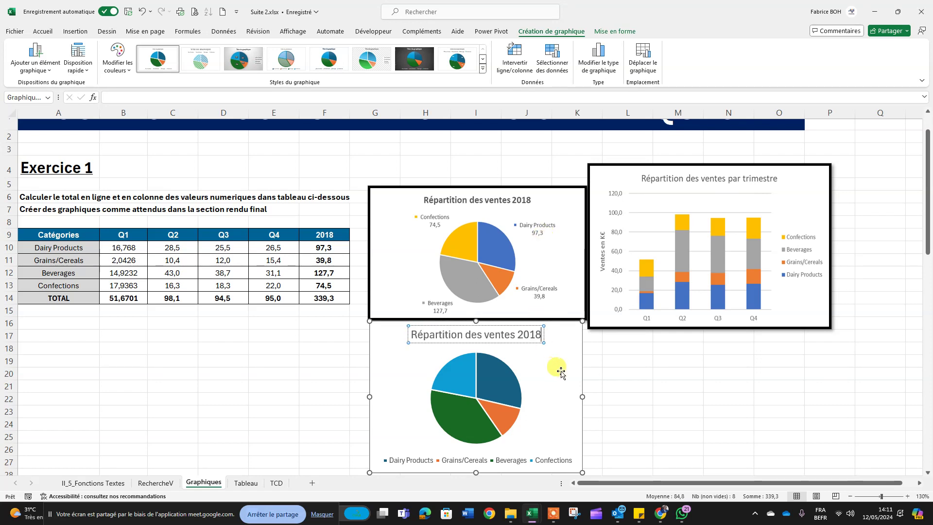
pyautogui.click(611, 373)
pyautogui.scroll(-2, 575, 371)
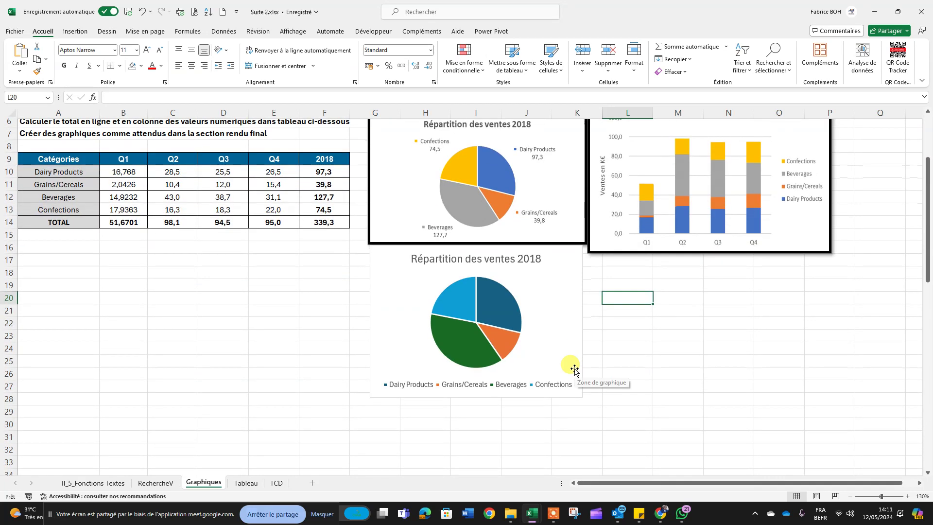
pyautogui.click(438, 385)
pyautogui.click(607, 358)
pyautogui.scroll(2, 448, 348)
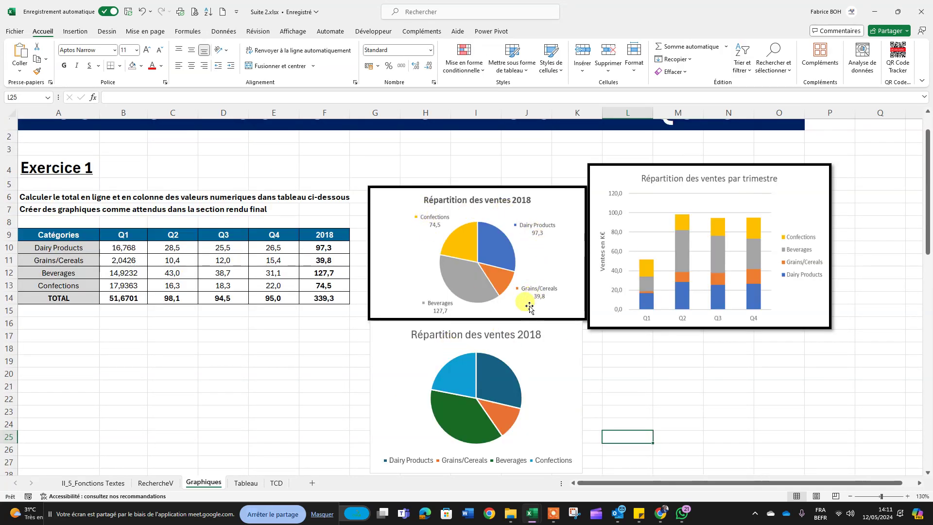
# Step: Add data labels to the new pie chart, positioned at the outside edge (Bord extérieur) of the slices
pyautogui.scroll(-1, 539, 336)
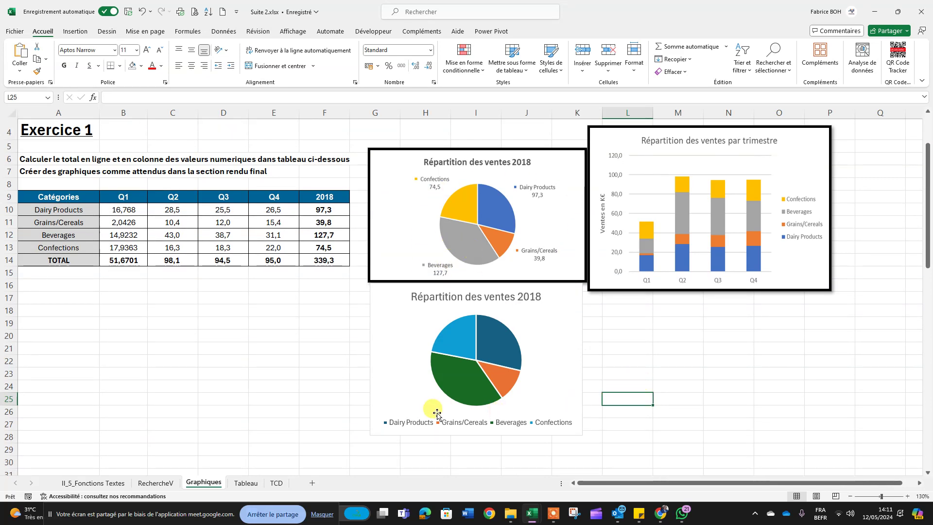
pyautogui.click(558, 329)
pyautogui.click(595, 290)
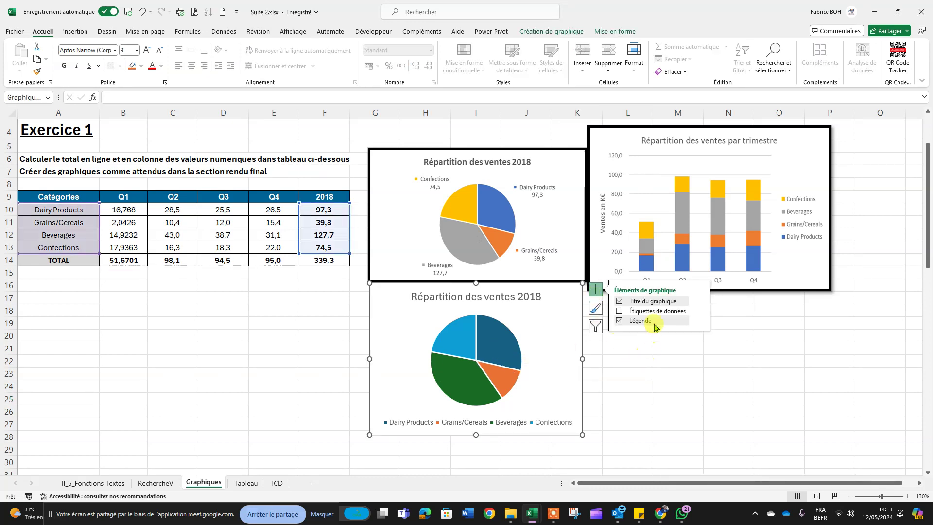
pyautogui.click(701, 312)
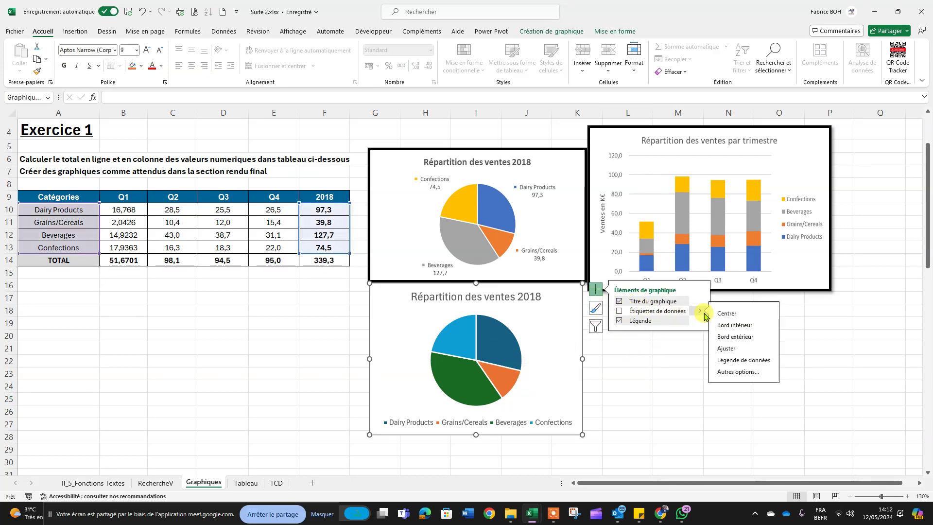
pyautogui.click(732, 336)
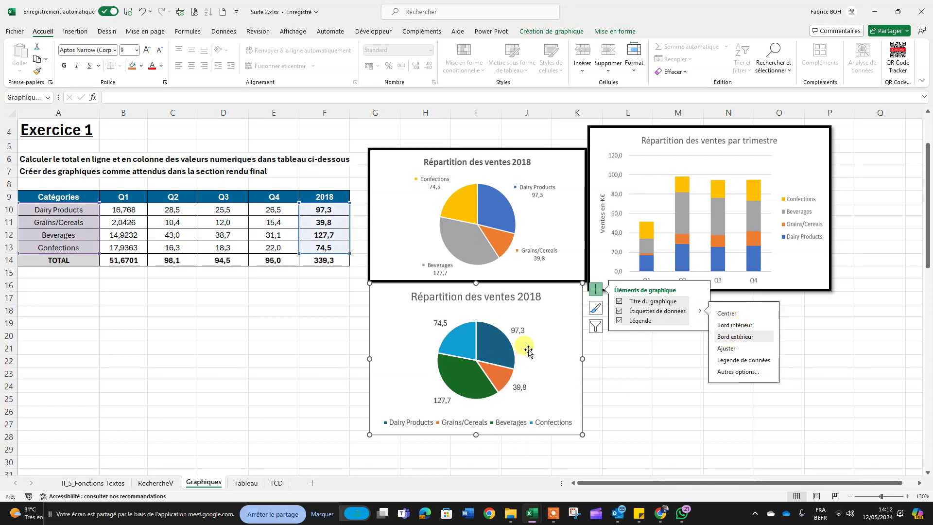
pyautogui.click(629, 408)
pyautogui.click(505, 424)
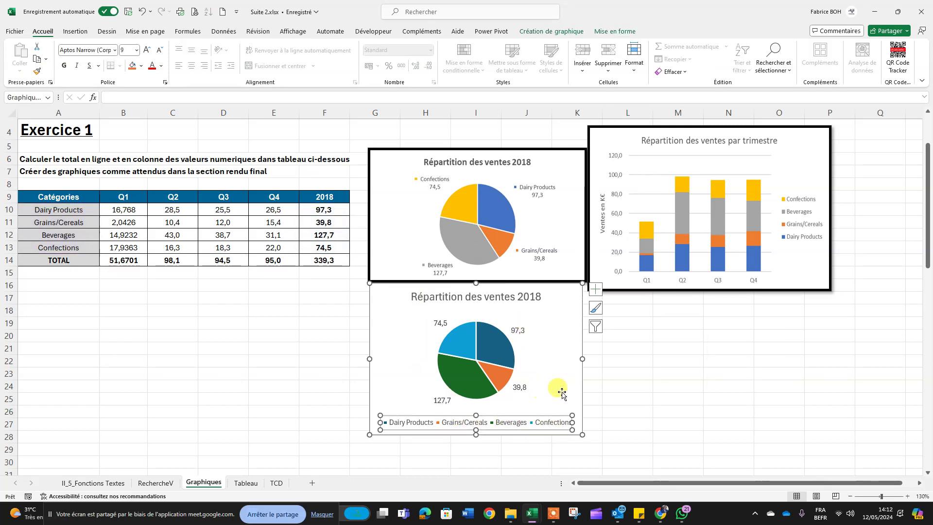
pyautogui.click(631, 387)
# Step: Add the category name and legend key to the pie's data labels, with a new line (Nouvelle ligne) as separator
pyautogui.doubleClick(519, 329)
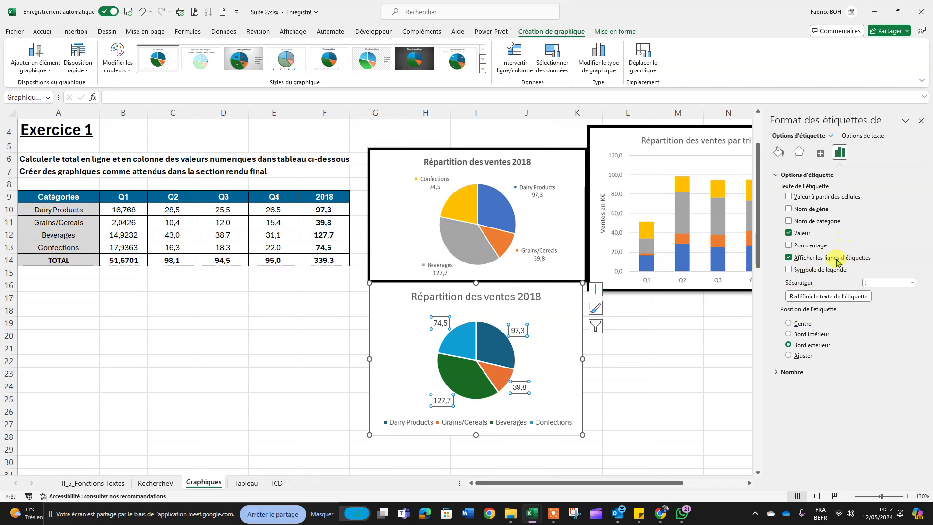
pyautogui.click(789, 222)
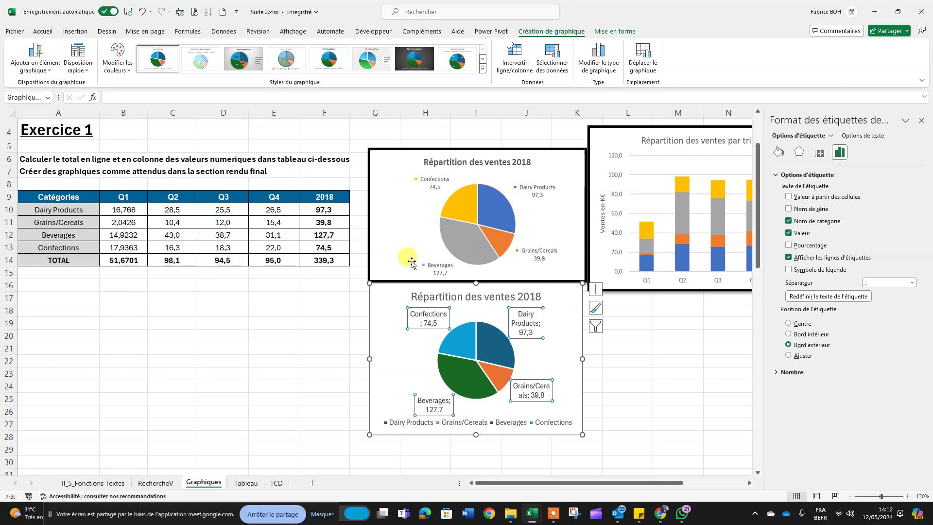
pyautogui.click(789, 270)
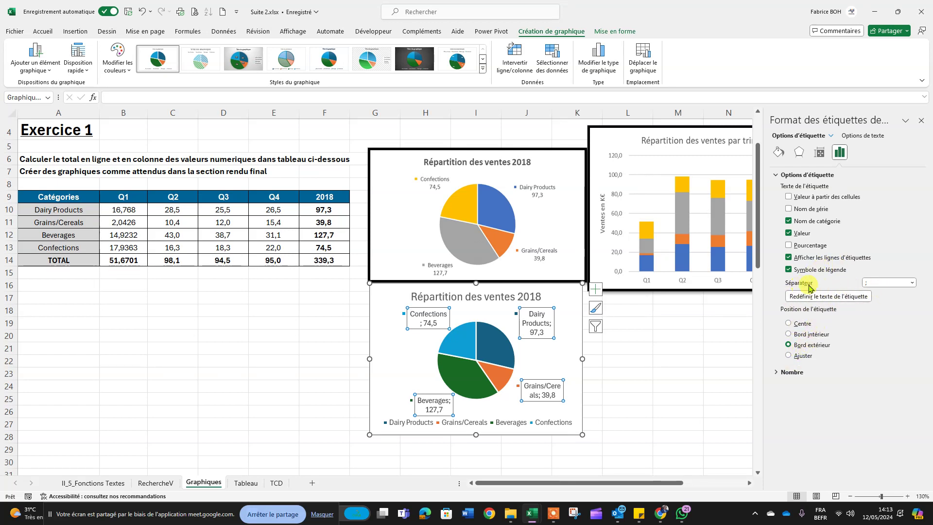
pyautogui.click(912, 282)
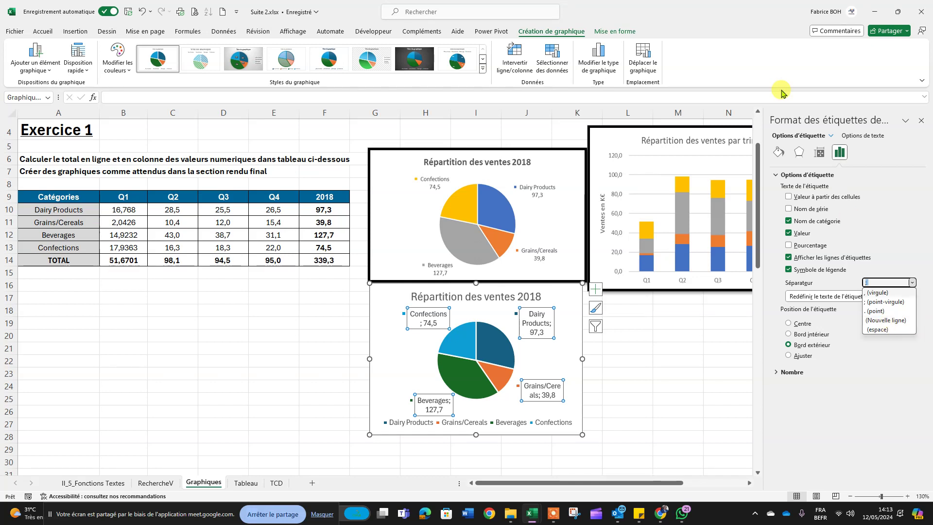
pyautogui.click(877, 321)
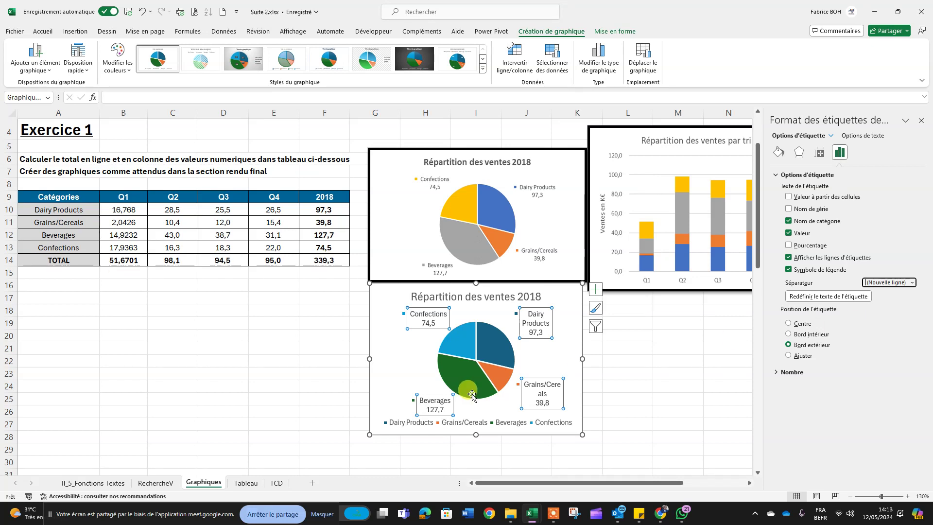
# Step: Widen the new pie chart so that each category name in the data labels fits on one line
pyautogui.click(582, 384)
pyautogui.moveTo(583, 359); pyautogui.dragTo(623, 404)
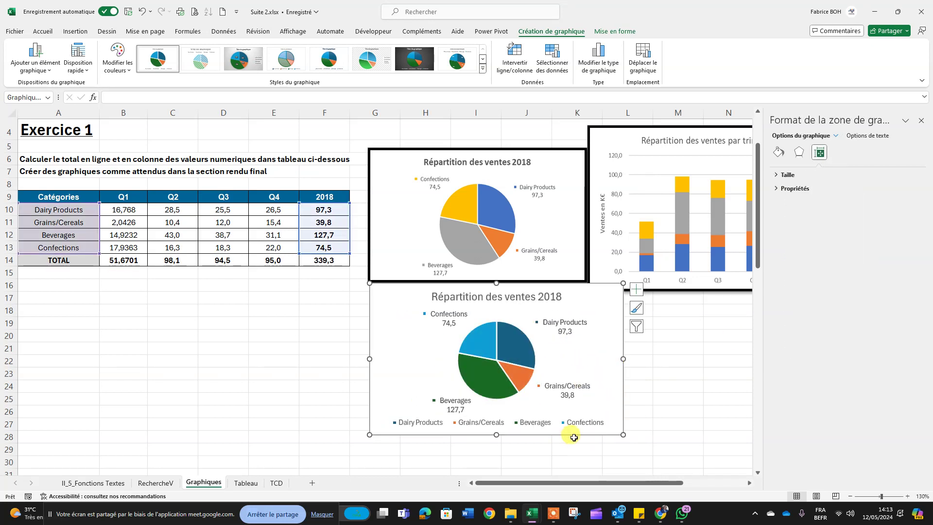
pyautogui.scroll(-3, 529, 377)
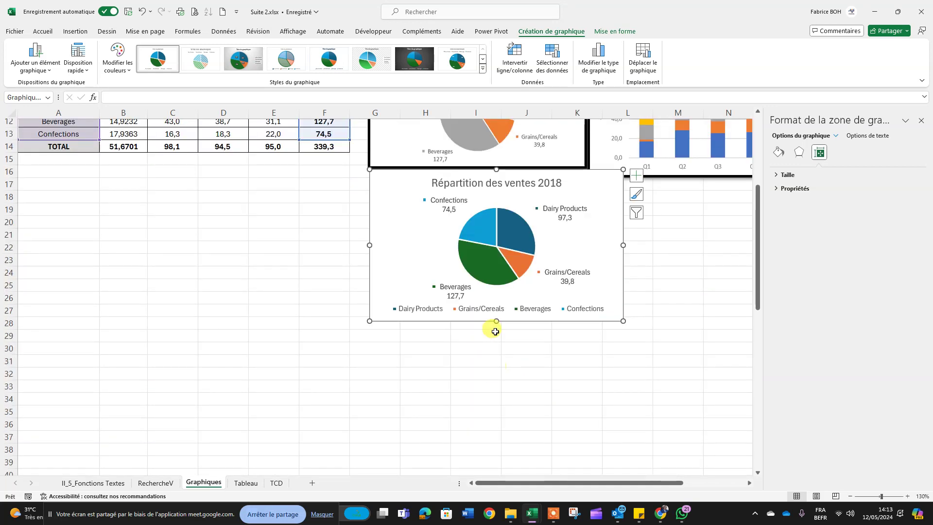
# Step: Make the new pie chart slightly taller and shift it clear of the reference charts above
pyautogui.moveTo(496, 320); pyautogui.dragTo(497, 336)
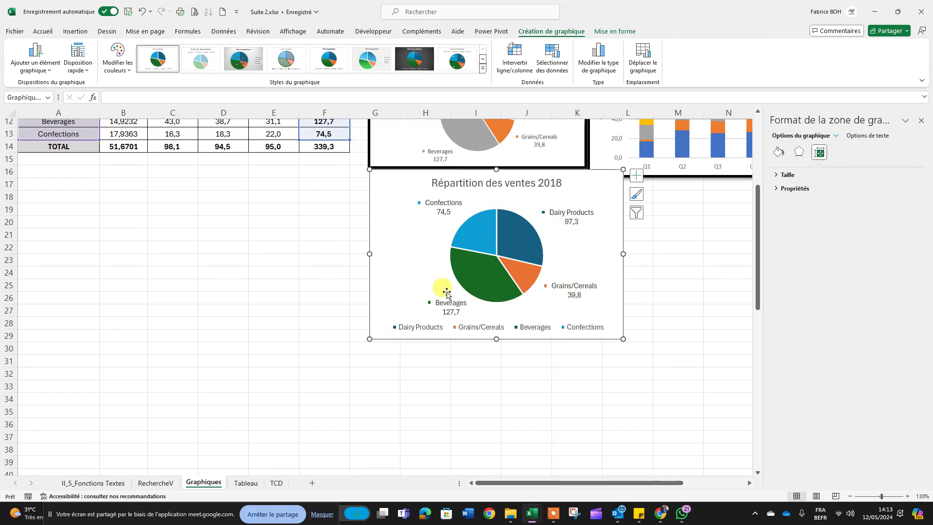
pyautogui.click(434, 327)
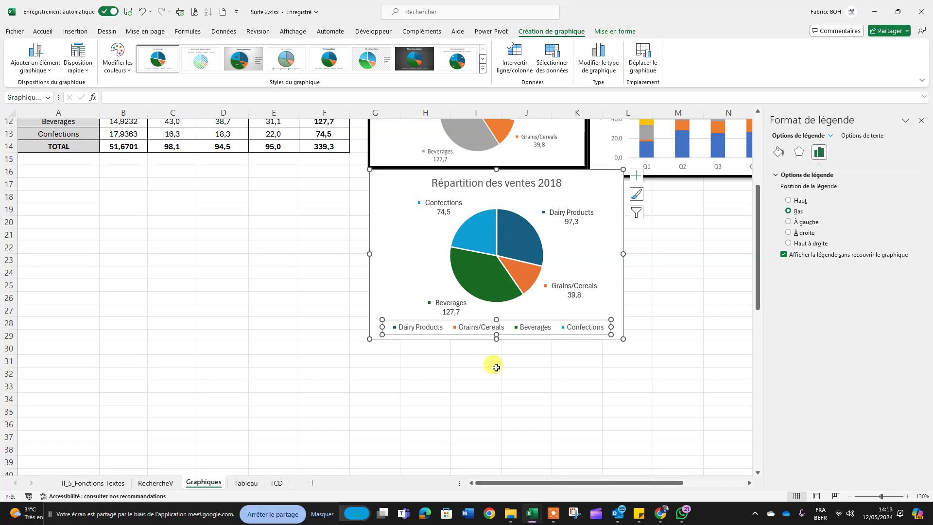
pyautogui.moveTo(598, 176); pyautogui.dragTo(556, 188)
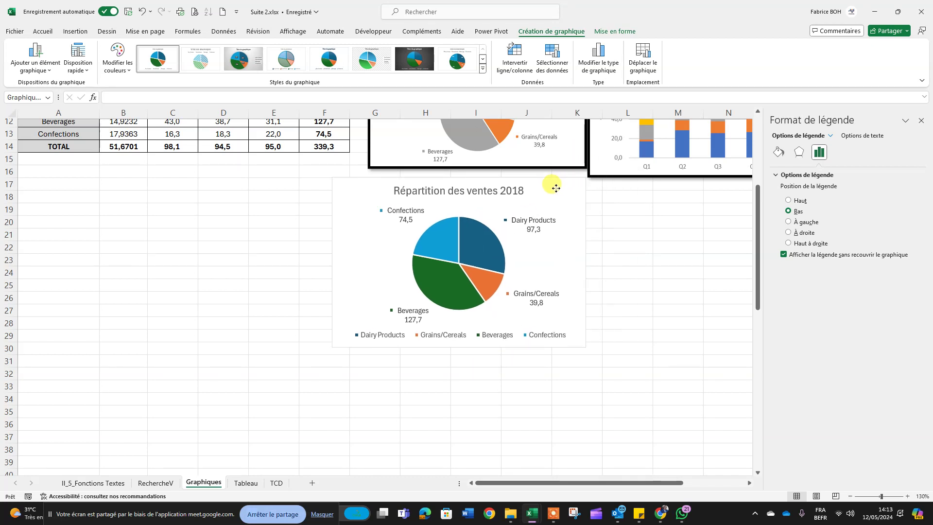
# Step: Remove the legend from the new pie chart and move the chart directly below the sales table
pyautogui.click(435, 335)
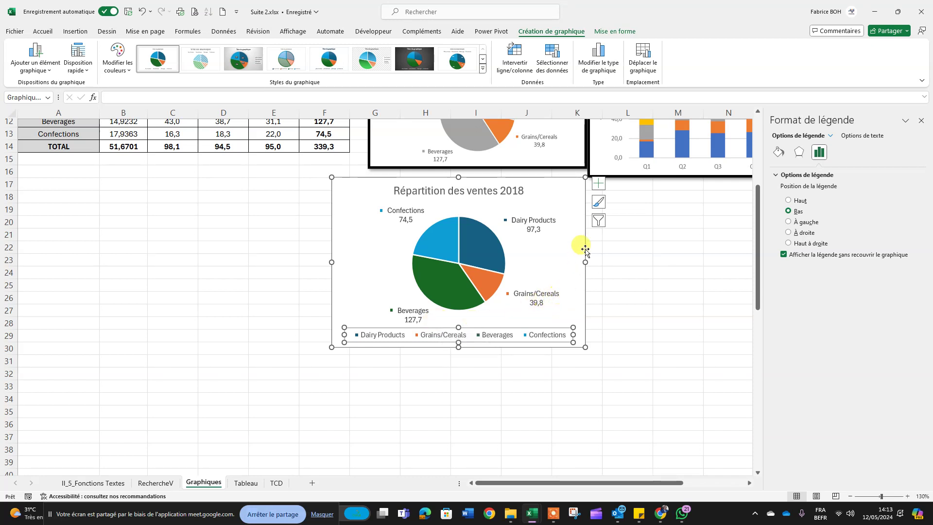
pyautogui.click(601, 188)
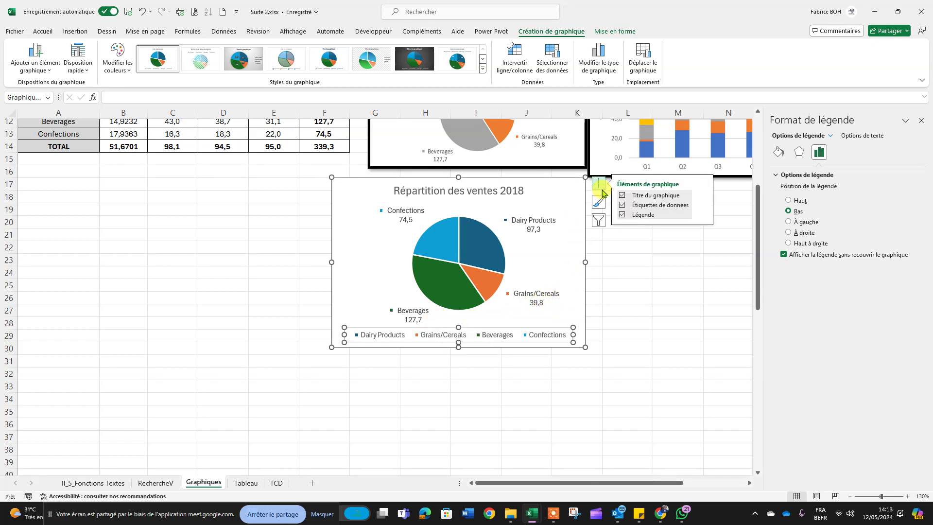
pyautogui.click(624, 216)
pyautogui.click(685, 346)
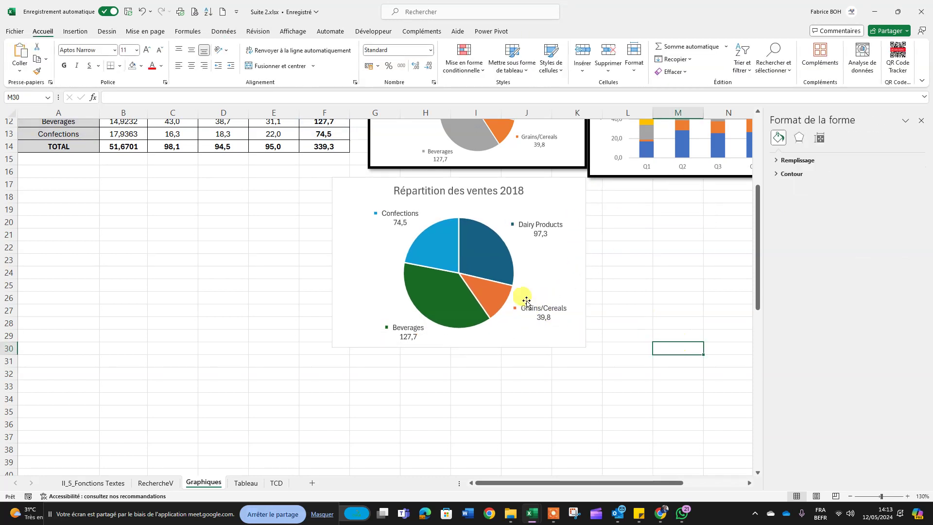
pyautogui.scroll(3, 465, 277)
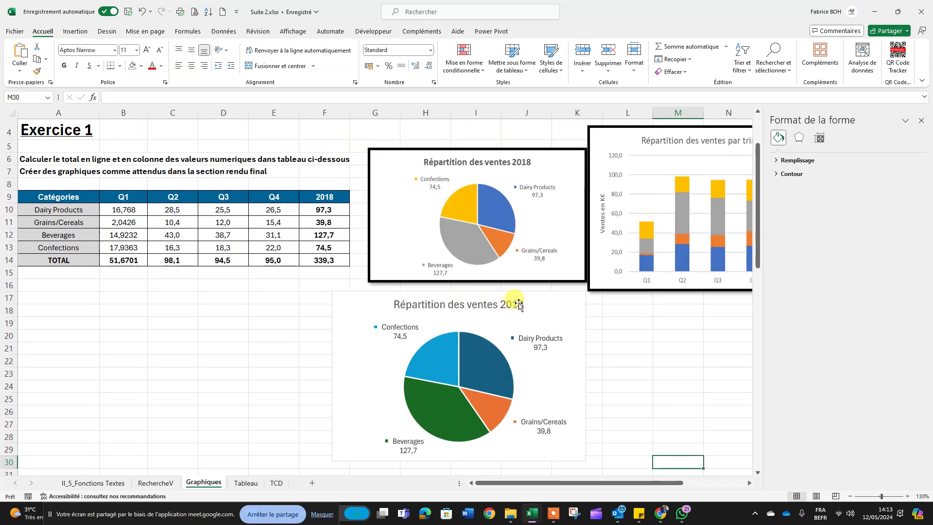
pyautogui.moveTo(548, 299); pyautogui.dragTo(233, 293)
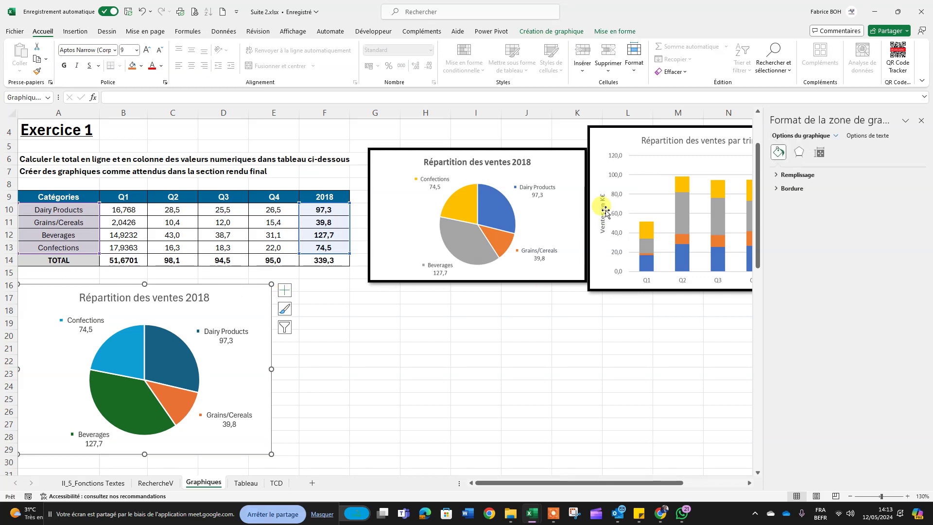
# Step: Examine the Q1 to Q4 columns and headers of the sales table as source data for the quarterly chart
pyautogui.scroll(1, 636, 287)
pyautogui.moveTo(574, 481); pyautogui.dragTo(608, 446)
pyautogui.click(174, 298)
pyautogui.moveTo(532, 513)
pyautogui.moveTo(632, 483); pyautogui.dragTo(594, 481)
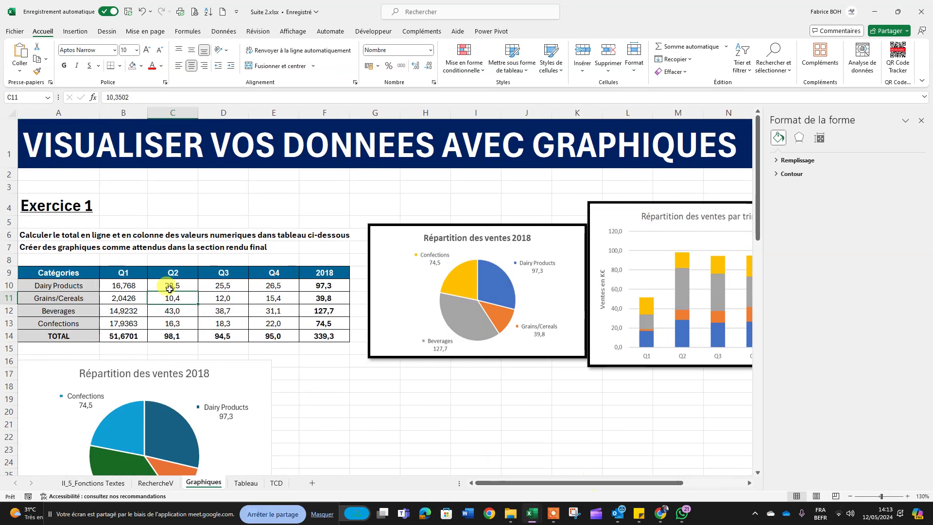
pyautogui.moveTo(124, 273); pyautogui.dragTo(125, 335)
pyautogui.moveTo(173, 275); pyautogui.dragTo(188, 326)
pyautogui.moveTo(223, 281); pyautogui.dragTo(235, 319)
pyautogui.moveTo(273, 275); pyautogui.dragTo(275, 323)
pyautogui.click(122, 271)
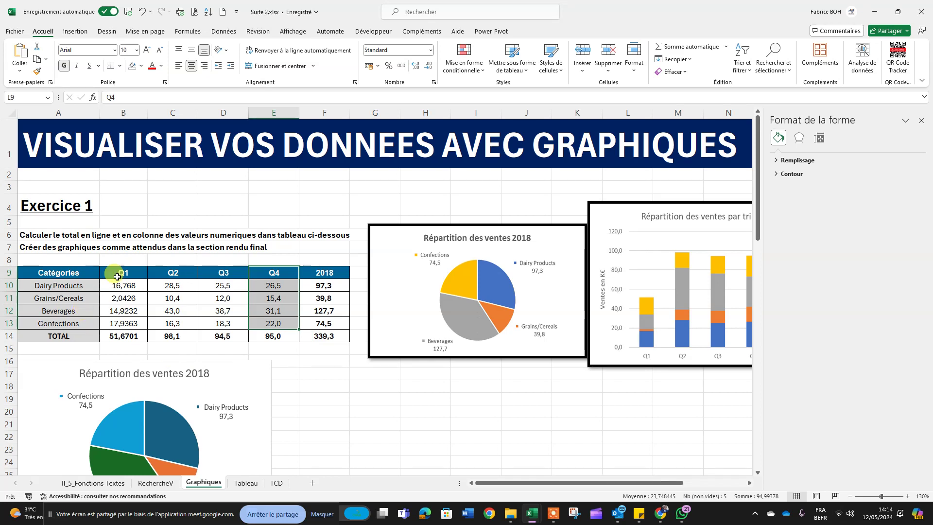
pyautogui.moveTo(122, 271); pyautogui.dragTo(275, 271)
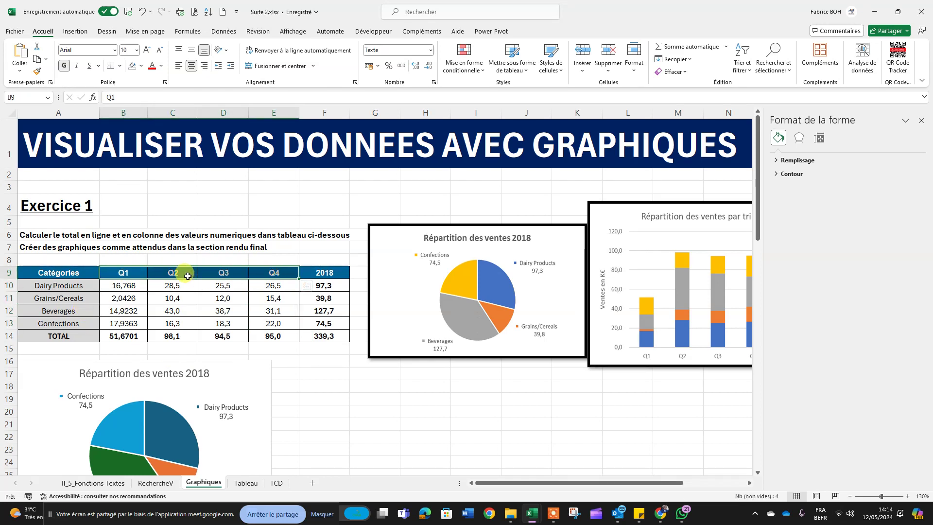
# Step: Insert a 2D stacked column chart from the categories and Q1 to Q4 sales in A9:E13
pyautogui.moveTo(70, 272); pyautogui.dragTo(276, 323)
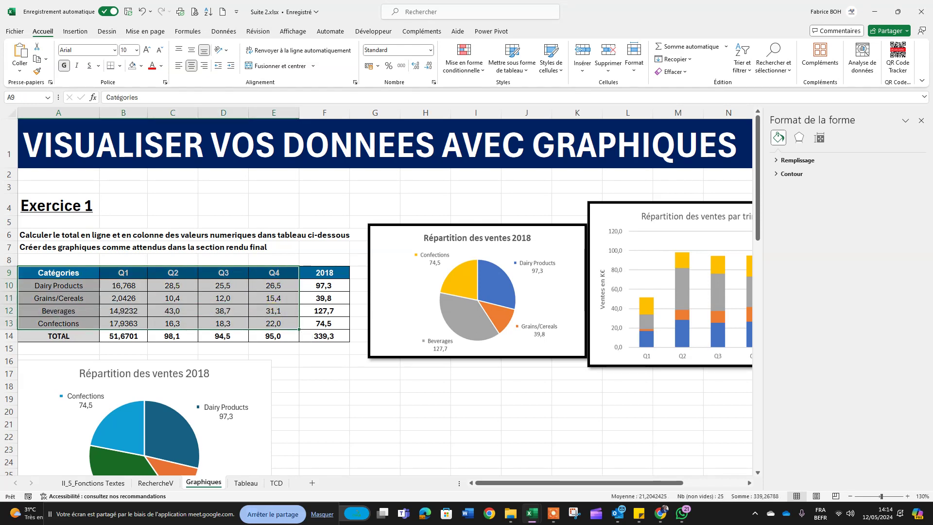
pyautogui.click(76, 31)
pyautogui.click(307, 48)
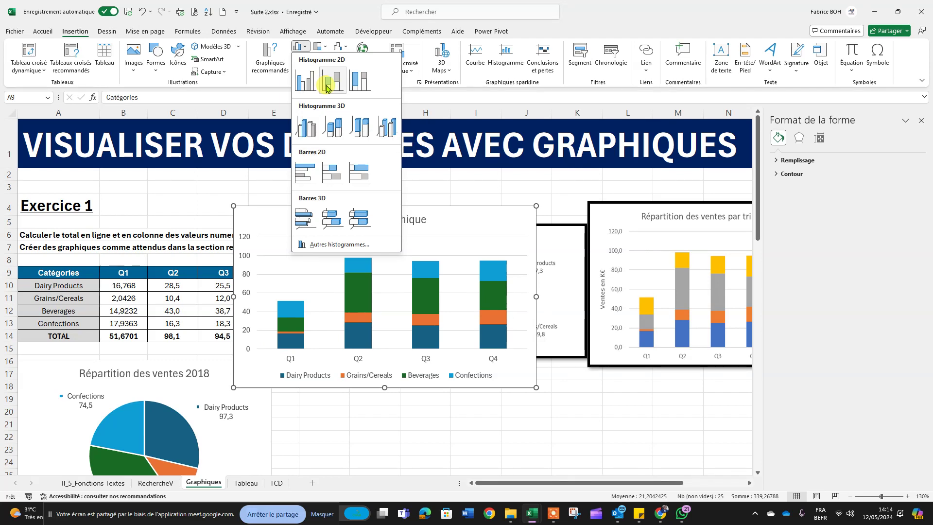
pyautogui.click(327, 88)
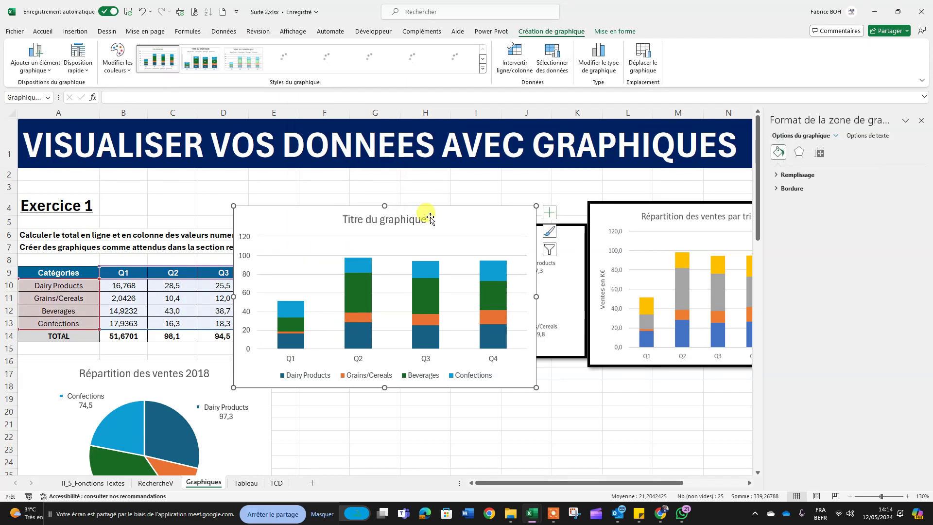
# Step: Move the new stacked column chart into the empty area below the two reference charts
pyautogui.moveTo(427, 215); pyautogui.dragTo(583, 368)
pyautogui.scroll(-4, 510, 243)
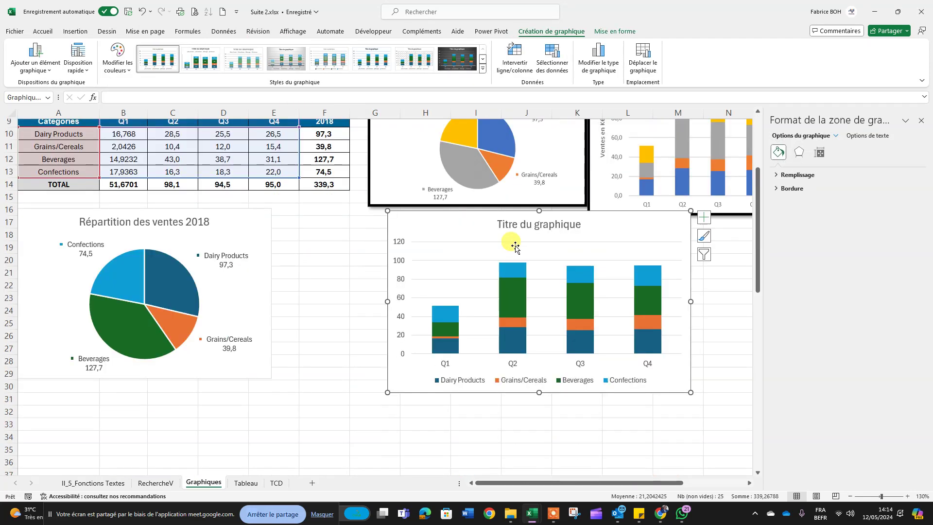
pyautogui.moveTo(630, 185); pyautogui.dragTo(627, 228)
pyautogui.moveTo(627, 482); pyautogui.dragTo(666, 483)
pyautogui.scroll(4, 625, 403)
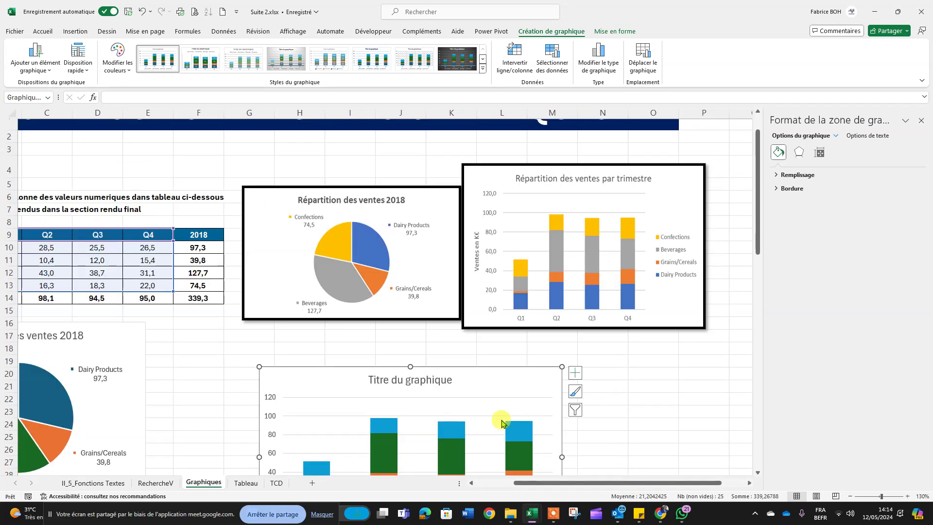
# Step: Replace the stacked column chart's placeholder title with "Répartition des ventes par trimestre"
pyautogui.click(372, 380)
pyautogui.moveTo(372, 380); pyautogui.dragTo(455, 381)
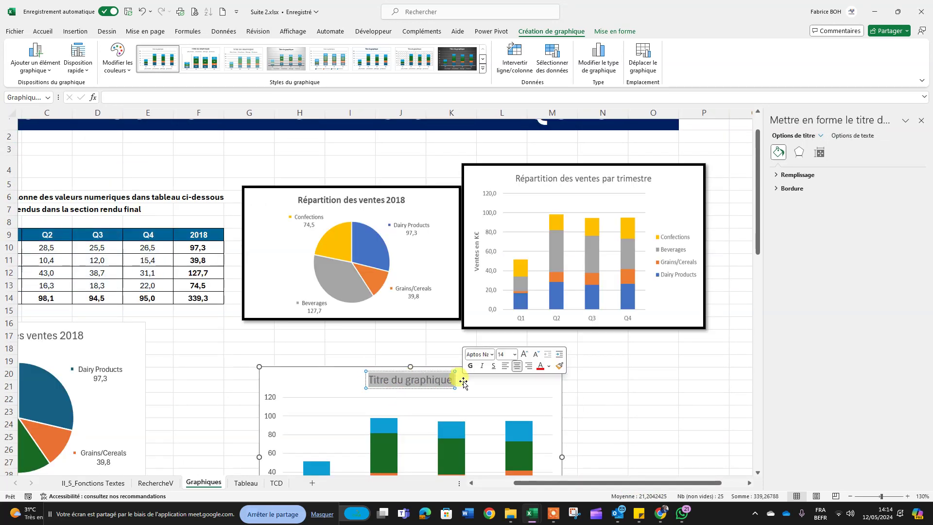
pyautogui.write('Répart')
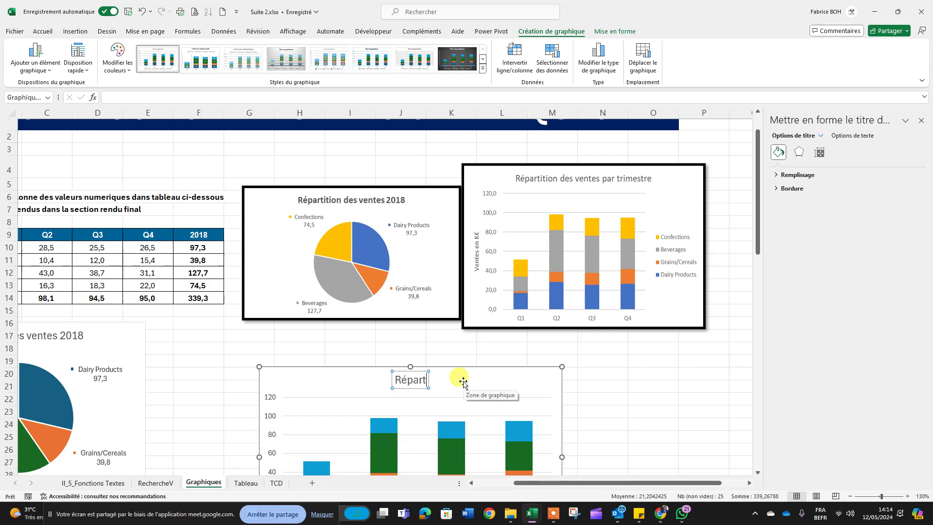
pyautogui.write('ition')
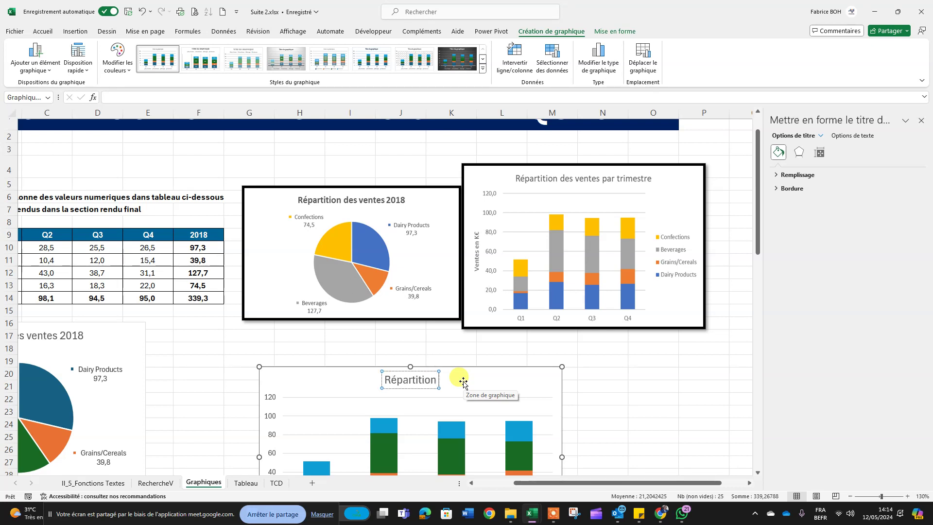
pyautogui.write(' des ventes')
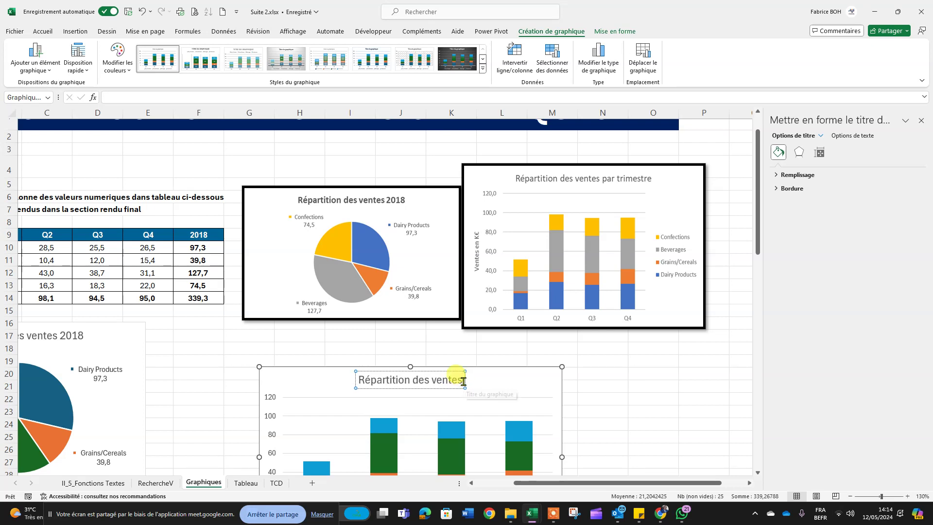
pyautogui.write(' par trimestre')
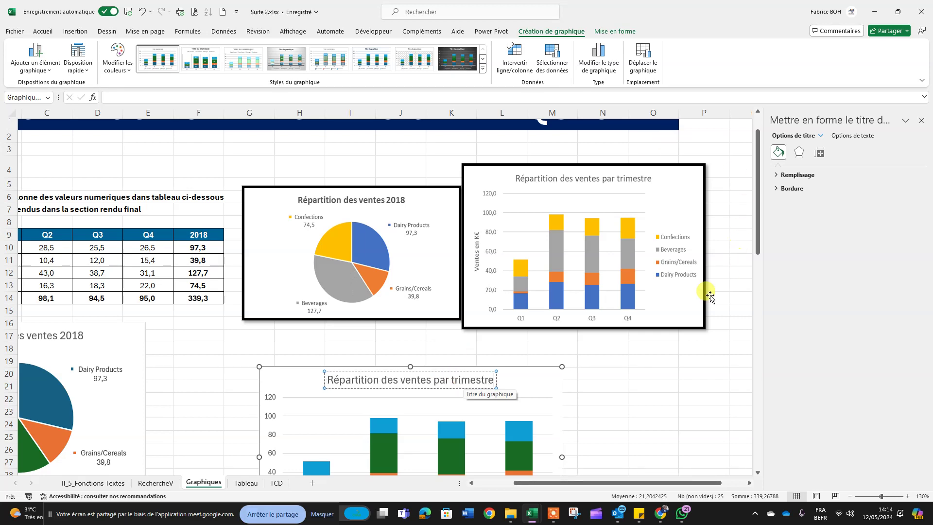
pyautogui.click(588, 383)
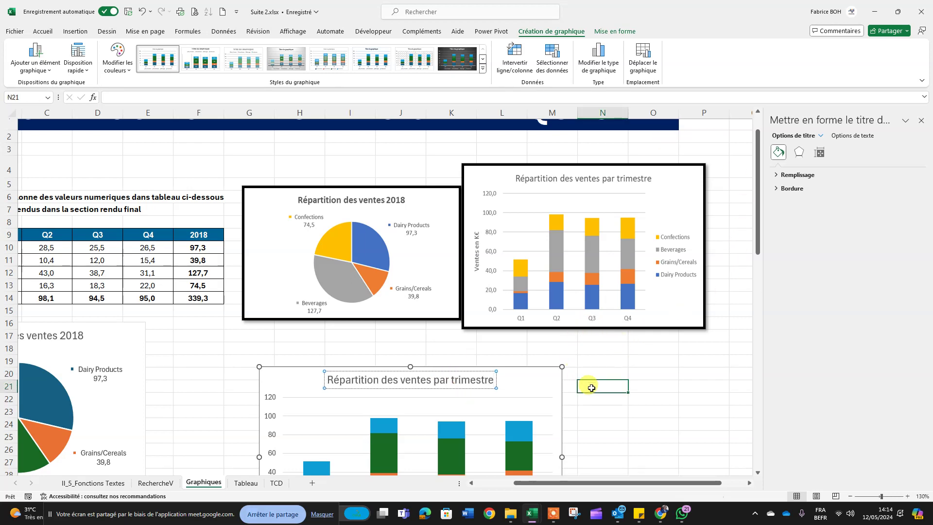
pyautogui.scroll(-2, 587, 380)
pyautogui.scroll(1, 588, 378)
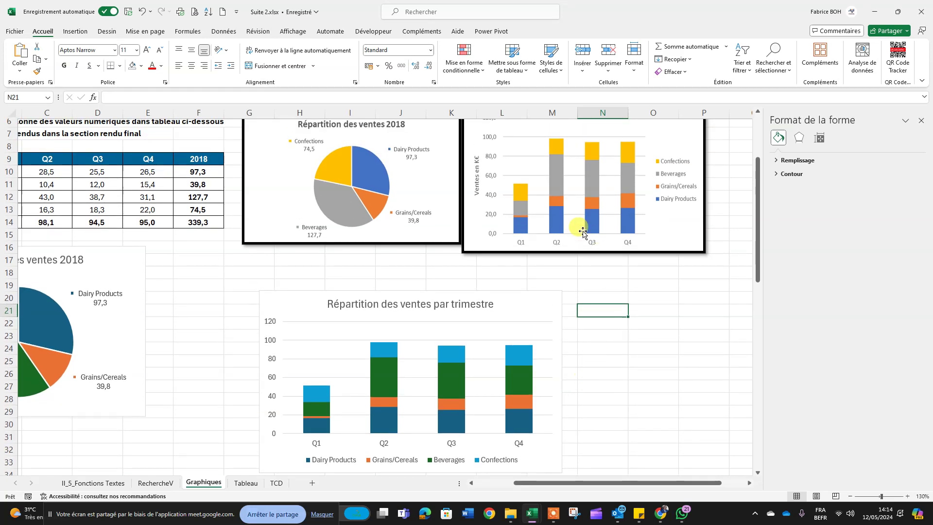
pyautogui.moveTo(427, 298); pyautogui.dragTo(424, 261)
pyautogui.click(590, 362)
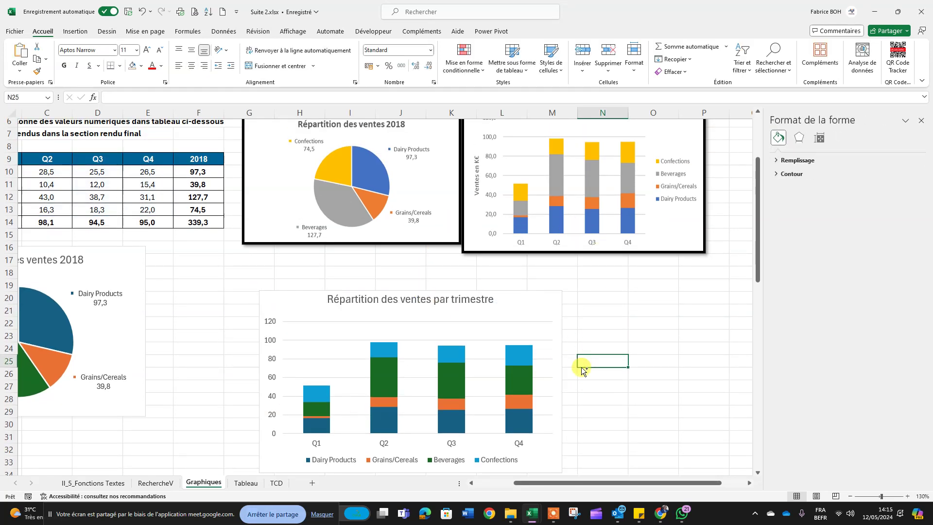
pyautogui.hotkey('ctrl', 'z')
# Step: Move the whole stacked column chart up to just beneath the reference charts
pyautogui.moveTo(542, 297); pyautogui.dragTo(538, 258)
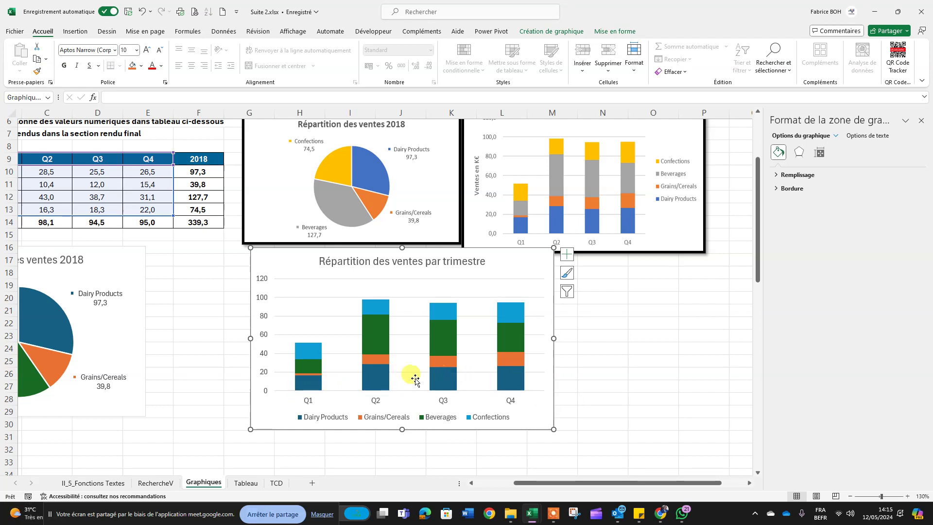
pyautogui.scroll(1, 333, 404)
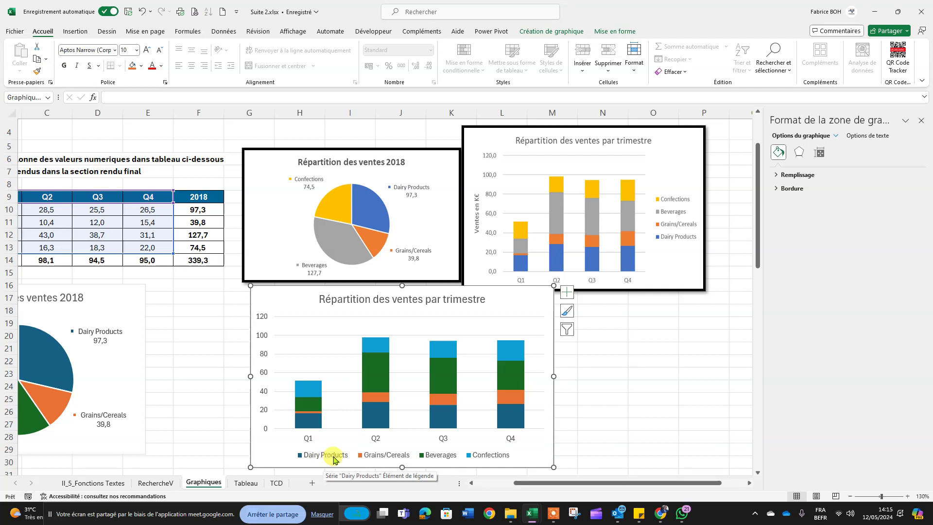
pyautogui.scroll(1, 225, 358)
# Step: Compare the stacked column chart's quarterly segments and legend entries with the categories in the sales table
pyautogui.moveTo(552, 483); pyautogui.dragTo(505, 484)
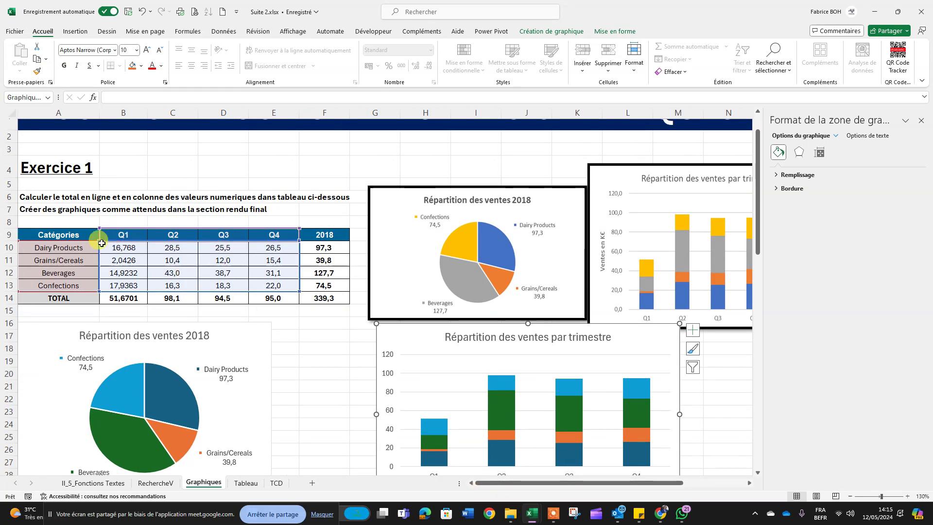
pyautogui.click(58, 250)
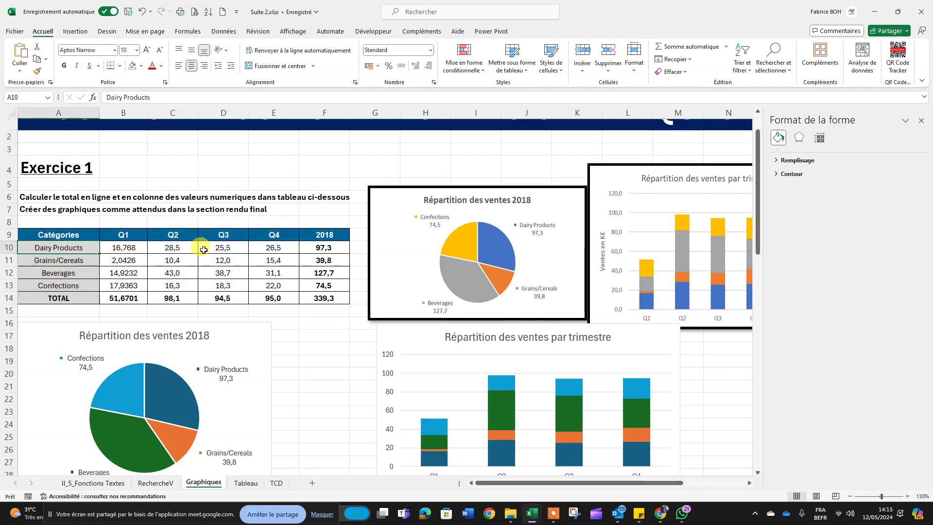
pyautogui.scroll(-2, 318, 255)
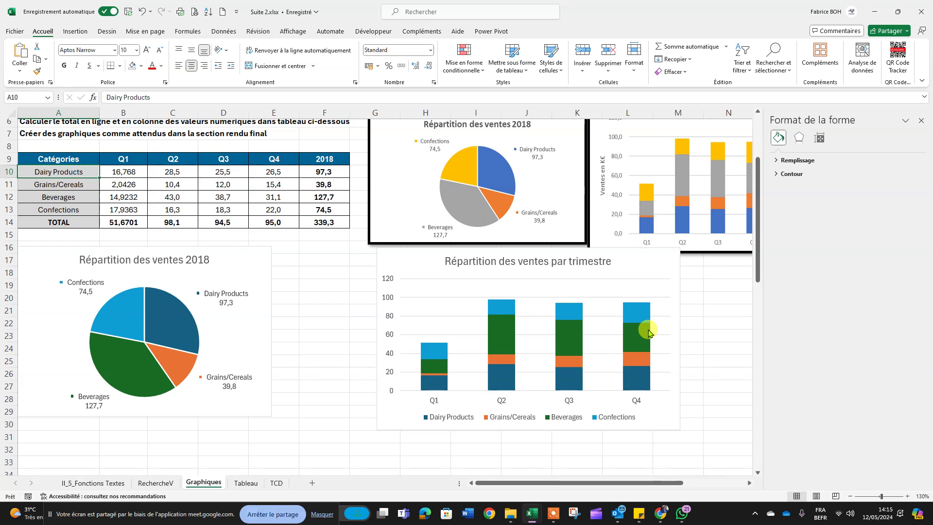
pyautogui.moveTo(649, 334)
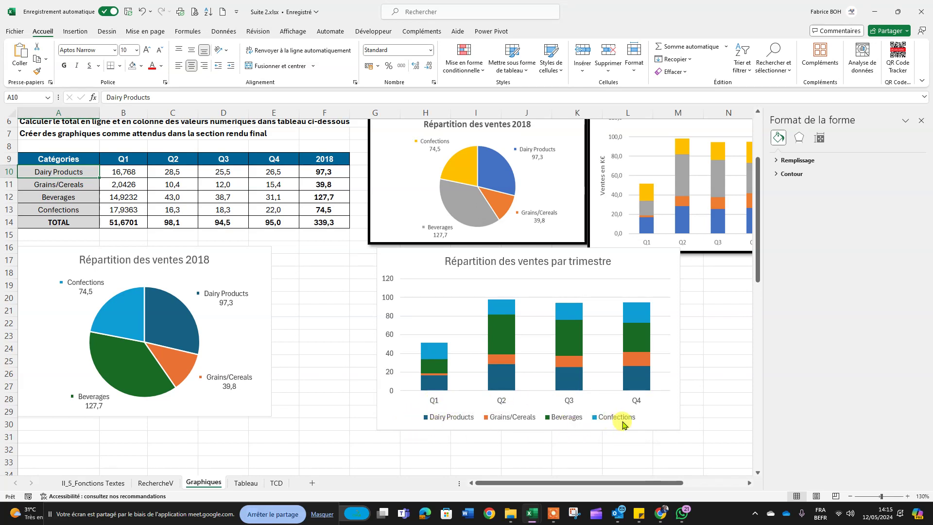
pyautogui.moveTo(429, 356)
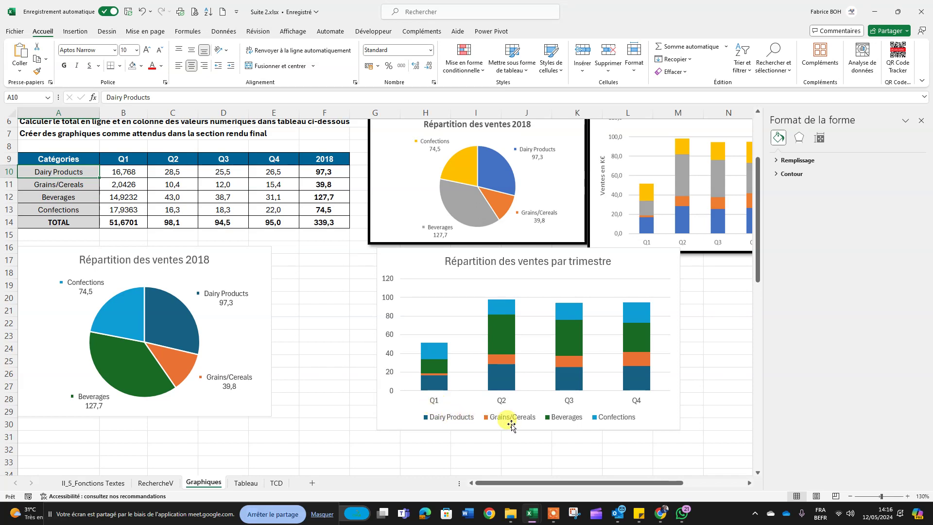
pyautogui.click(565, 422)
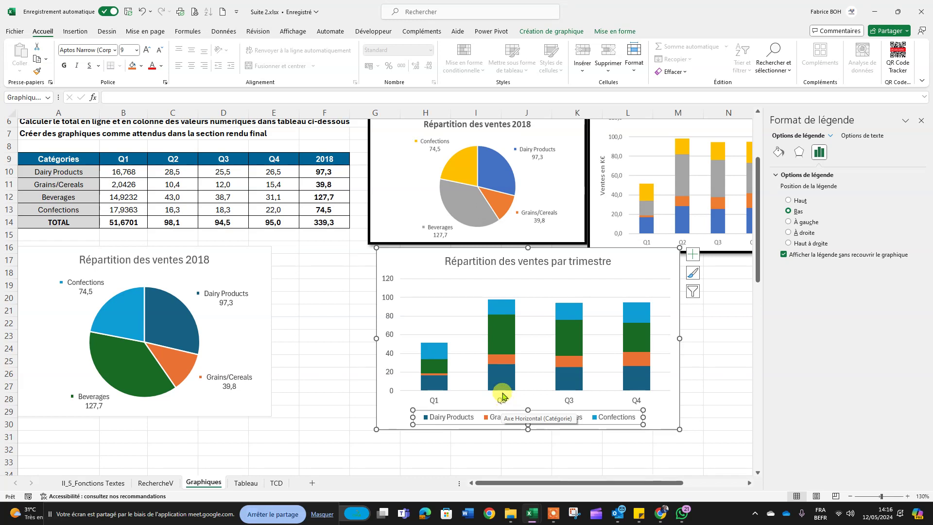
pyautogui.moveTo(503, 344)
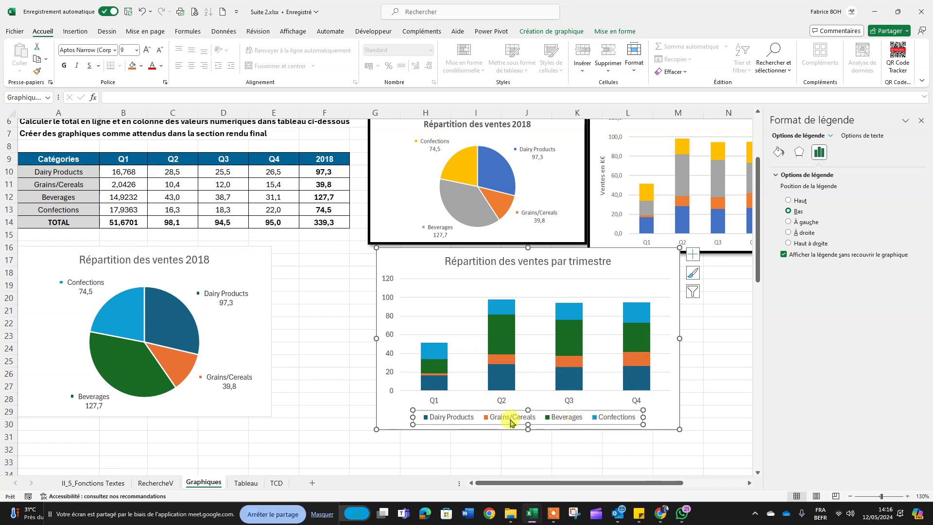
pyautogui.moveTo(641, 369)
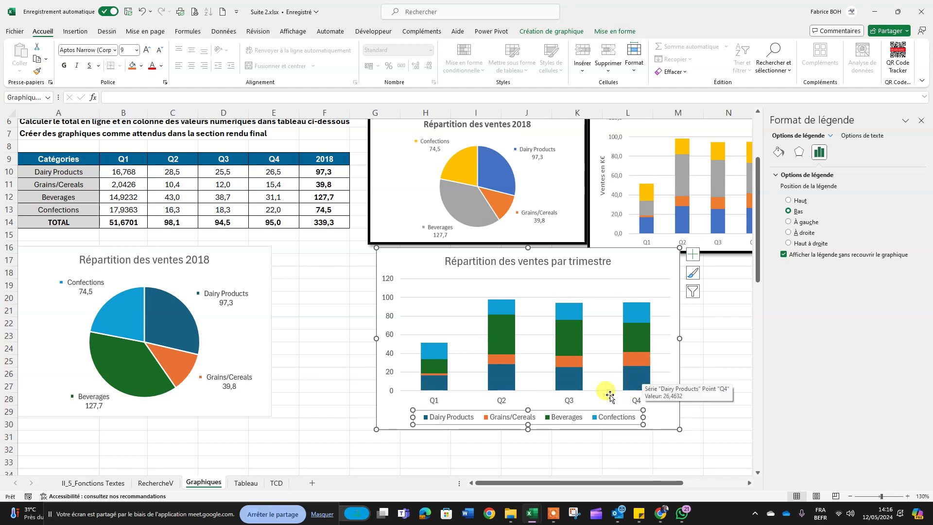
pyautogui.click(708, 322)
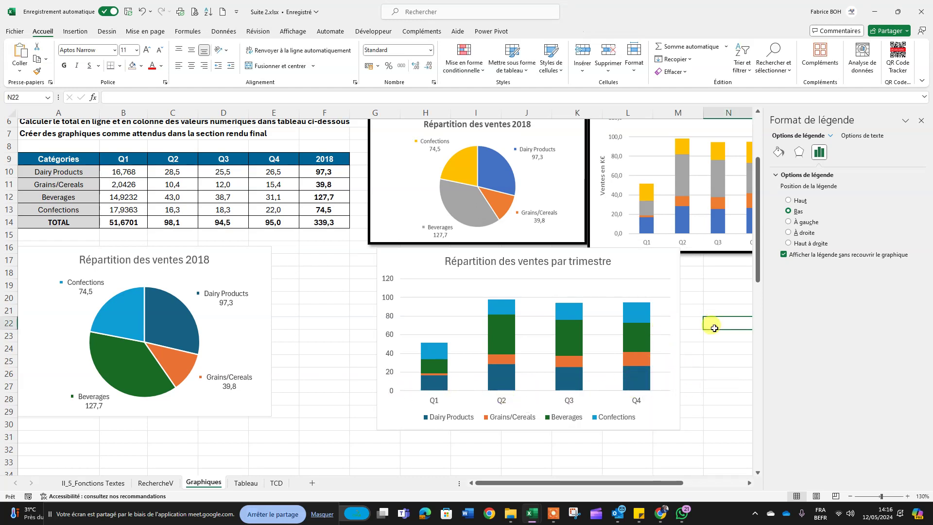
# Step: Compare the quarterly segments of the stacked column chart with the reference charts and the neighbouring clustered column chart
pyautogui.scroll(1, 511, 333)
pyautogui.scroll(1, 510, 333)
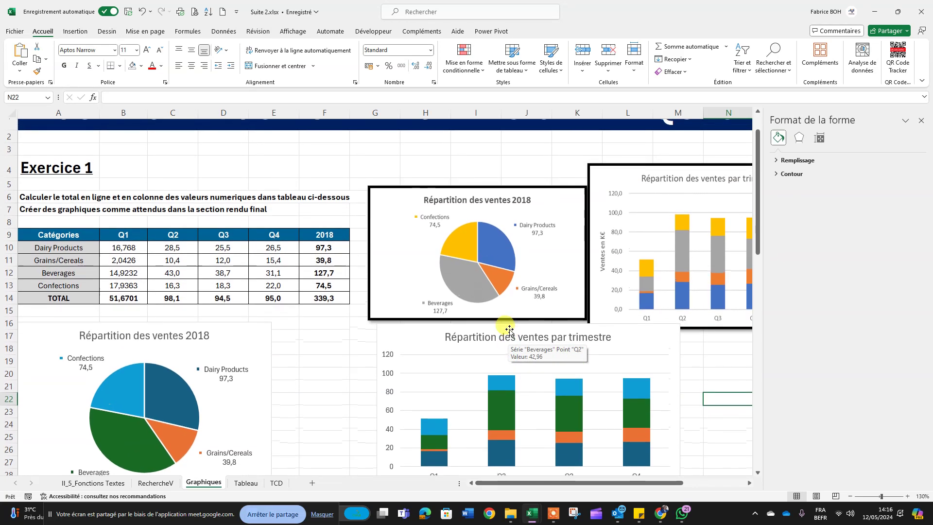
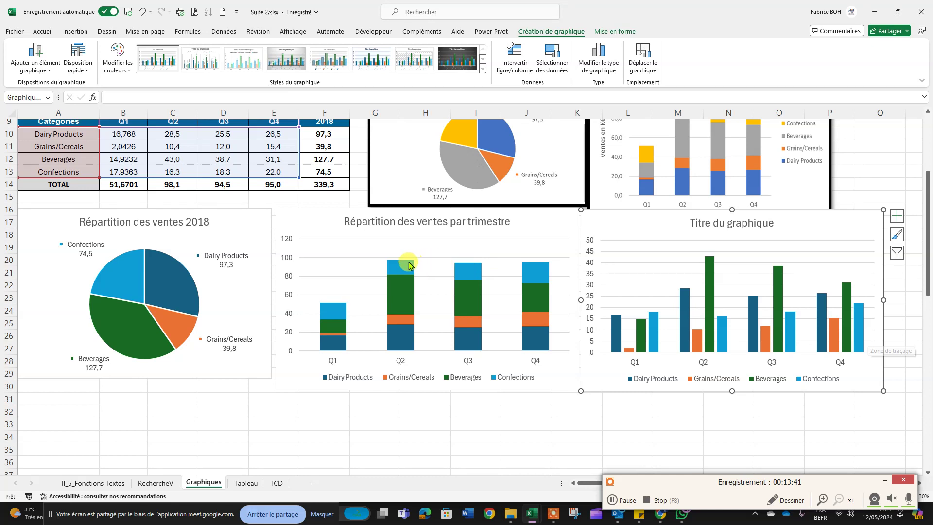
pyautogui.moveTo(343, 313)
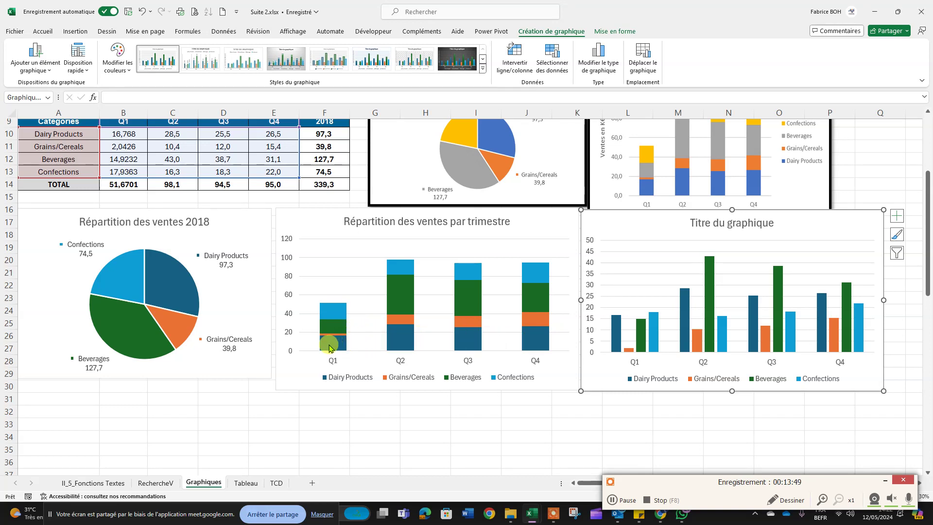
pyautogui.moveTo(469, 325)
pyautogui.scroll(-5, 468, 319)
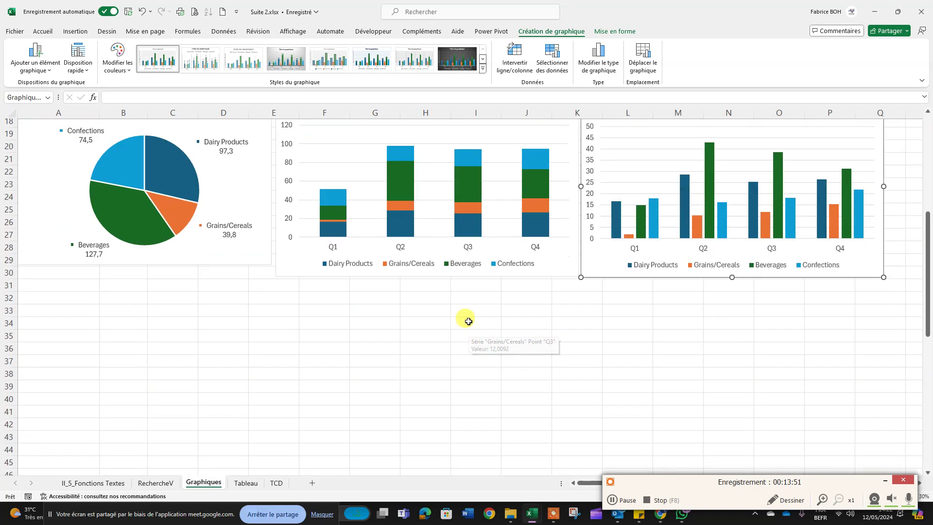
pyautogui.scroll(3, 467, 319)
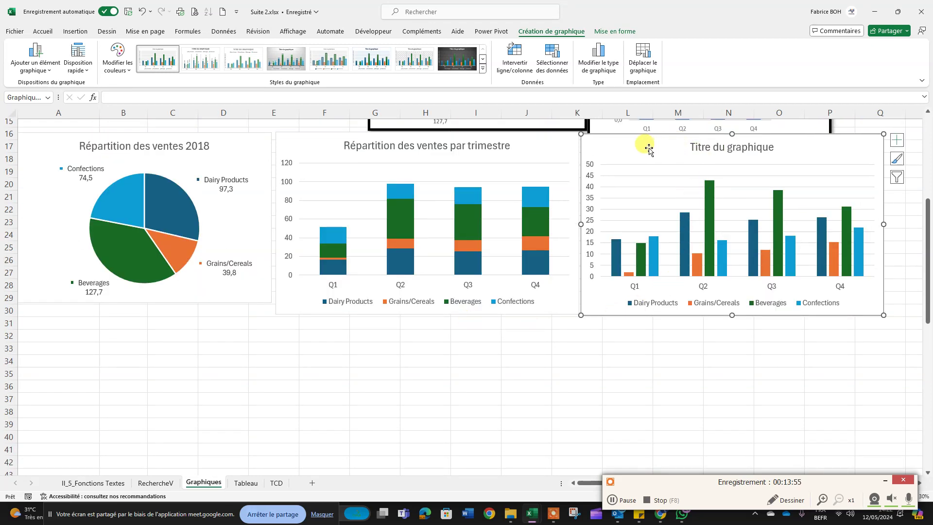
pyautogui.scroll(1, 502, 263)
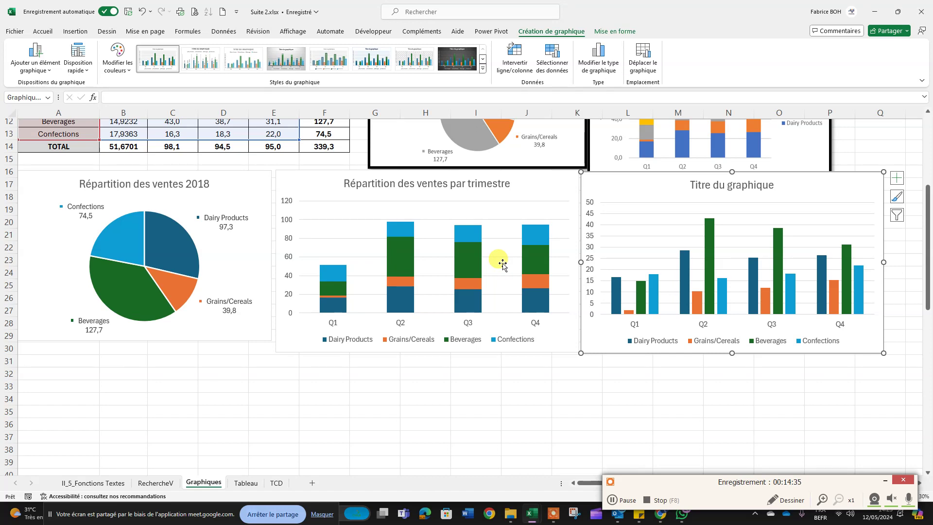
# Step: Shift the reference chart picture "Evolution du bénéfice et du prix de l'action" in Exercice 2 to the sheet's left edge
pyautogui.scroll(-10, 502, 282)
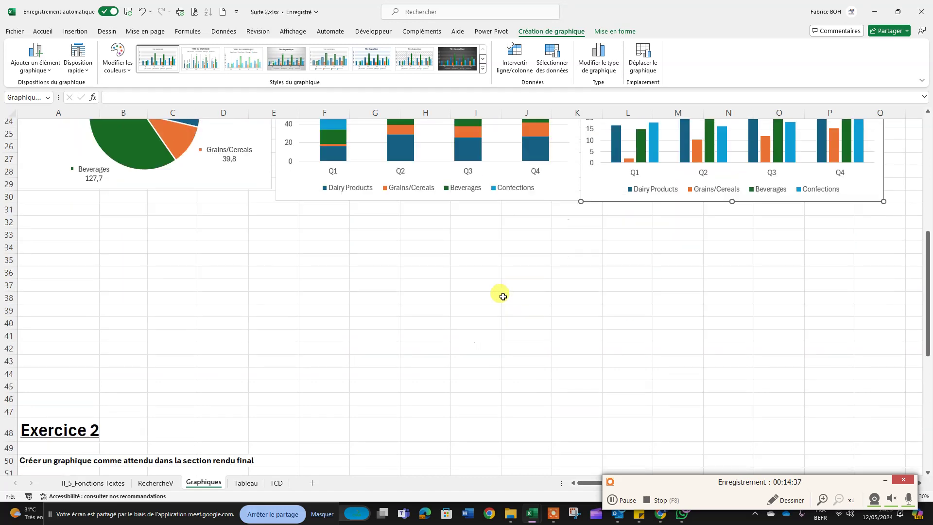
pyautogui.scroll(-3, 340, 338)
pyautogui.scroll(3, 335, 335)
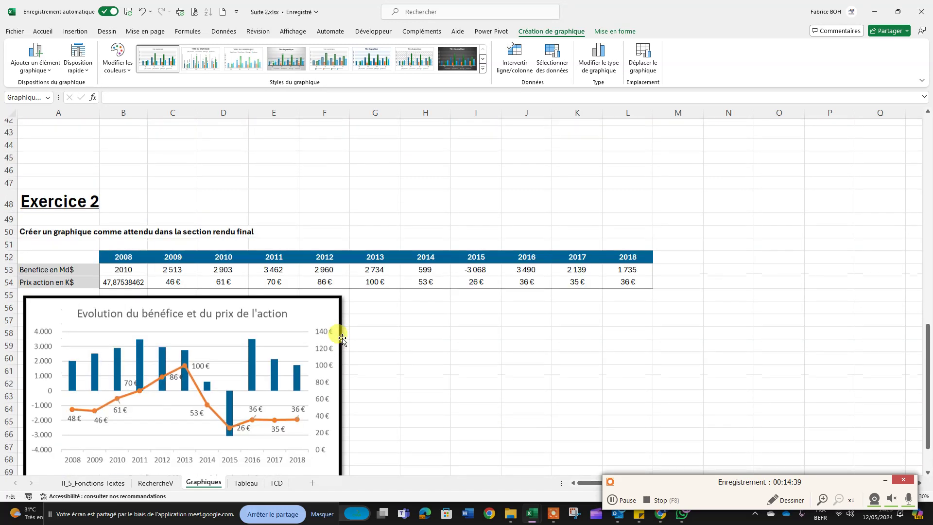
pyautogui.scroll(-2, 335, 335)
pyautogui.moveTo(288, 227); pyautogui.dragTo(230, 225)
pyautogui.click(391, 284)
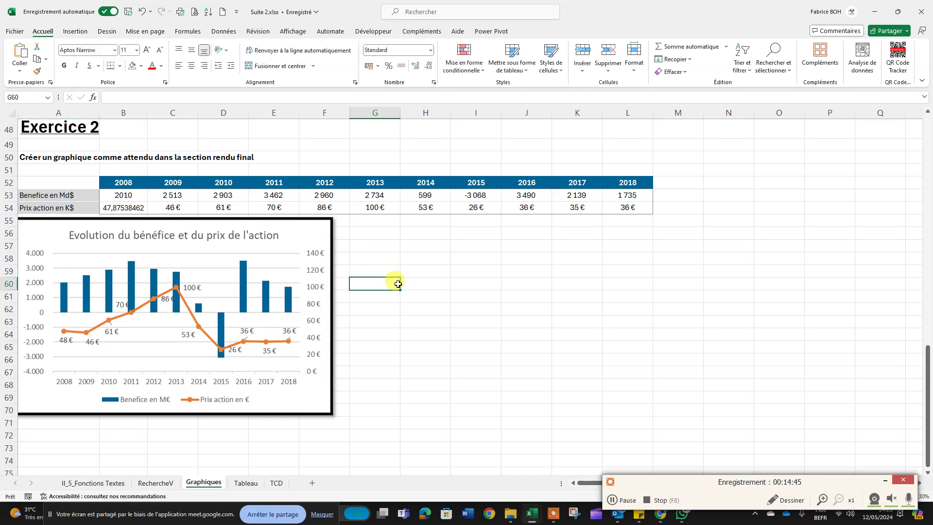
# Step: Move the Exercice 2 reference chart picture down to row 57, leaving empty rows beneath the data table
pyautogui.scroll(1, 403, 278)
pyautogui.moveTo(38, 216); pyautogui.dragTo(619, 246)
pyautogui.scroll(-2, 477, 334)
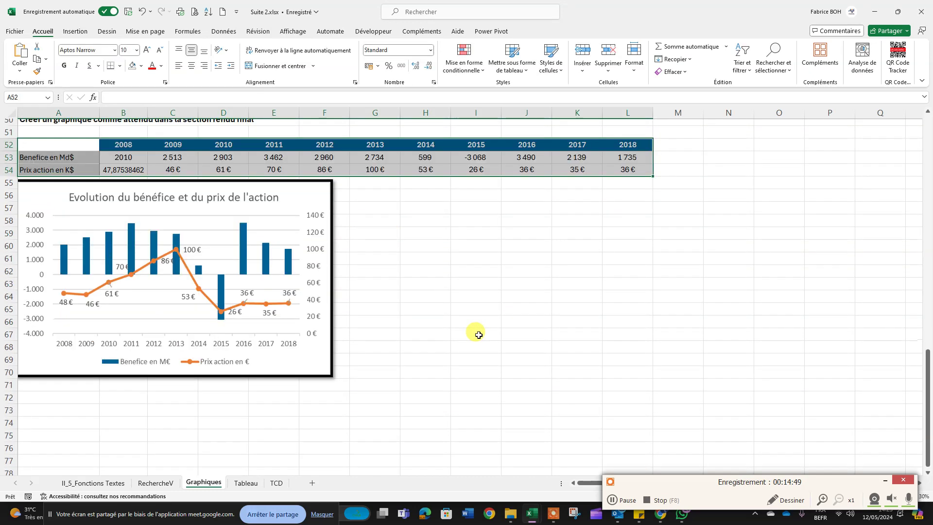
pyautogui.scroll(1, 477, 334)
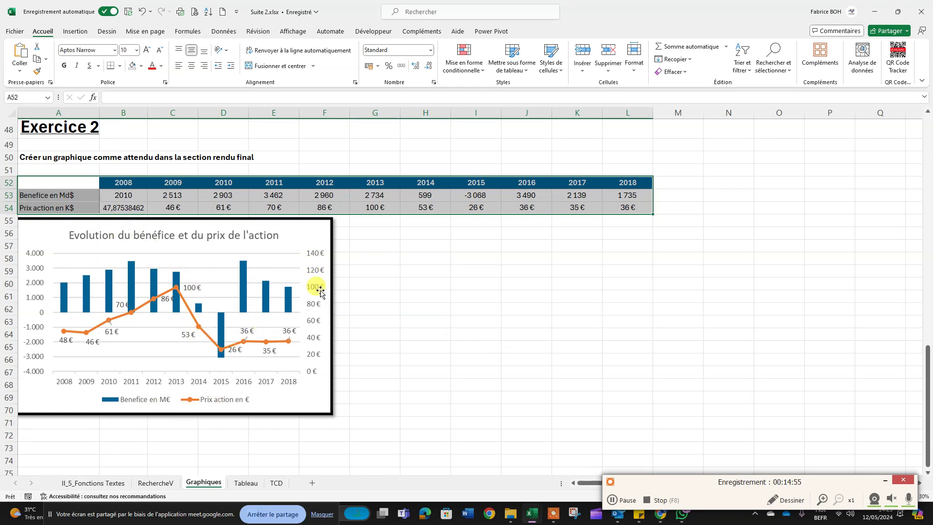
pyautogui.moveTo(291, 232); pyautogui.dragTo(287, 261)
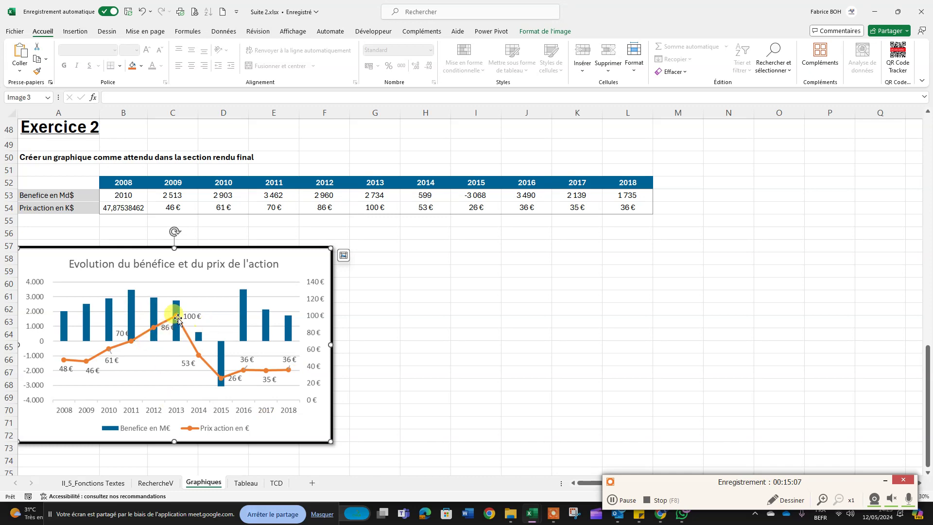
pyautogui.scroll(2, 238, 315)
pyautogui.scroll(-2, 175, 275)
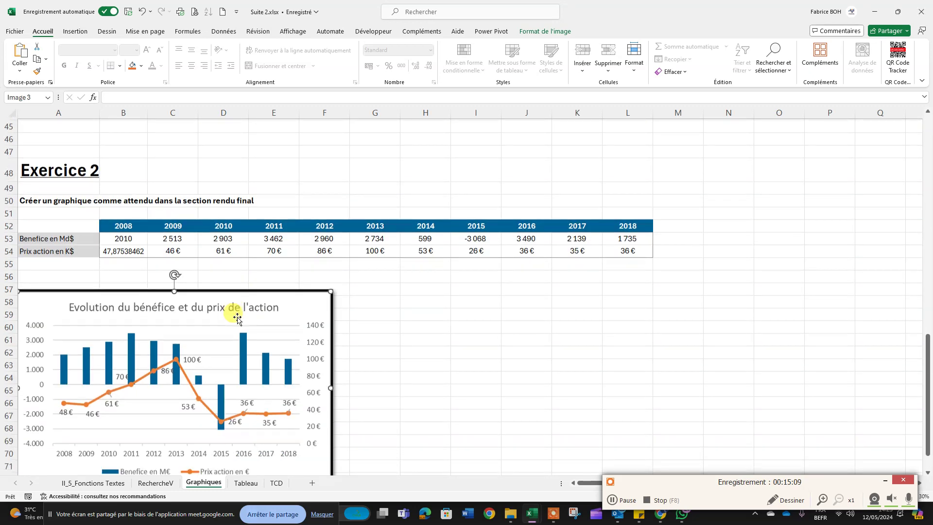
# Step: Examine the "Benefice en Md$" and "Prix action en K$" rows of the Exercice 2 table against the reference chart
pyautogui.moveTo(51, 185); pyautogui.dragTo(635, 204)
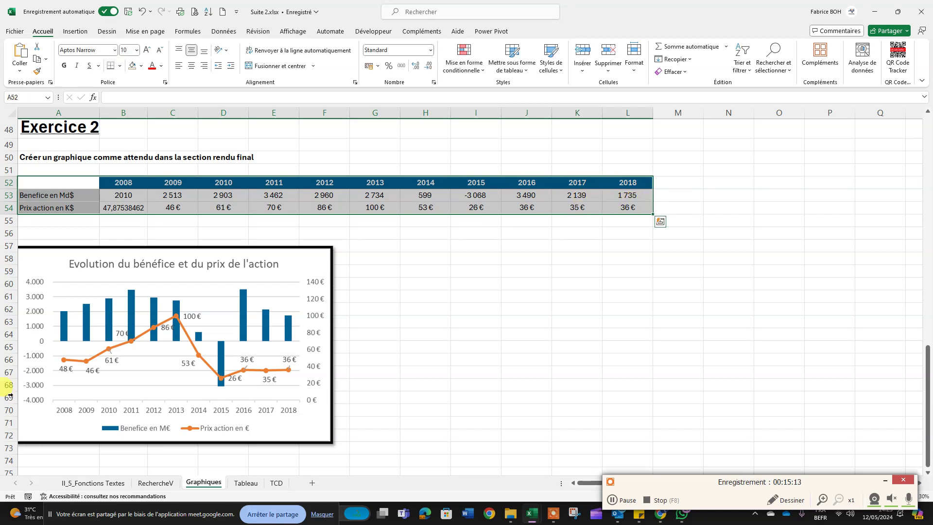
pyautogui.click(129, 220)
pyautogui.click(132, 198)
pyautogui.moveTo(21, 194); pyautogui.dragTo(123, 195)
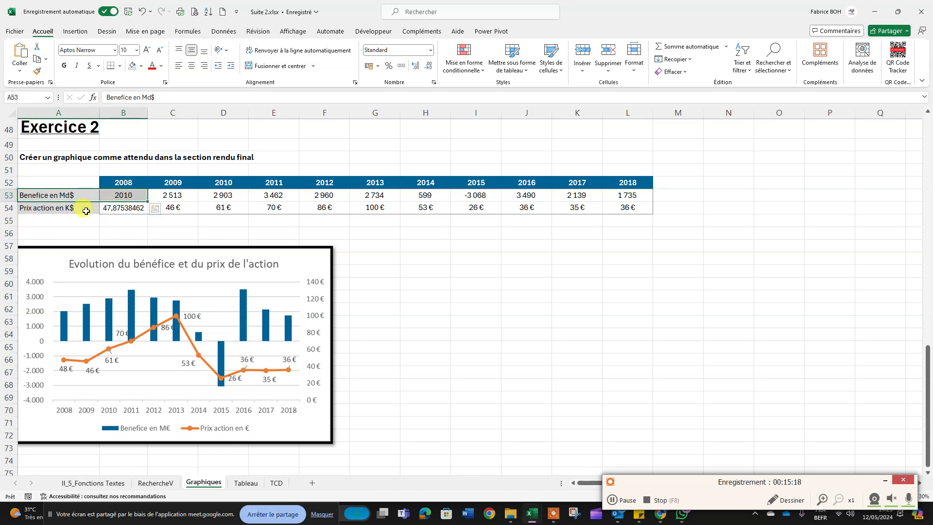
pyautogui.click(128, 208)
pyautogui.click(30, 208)
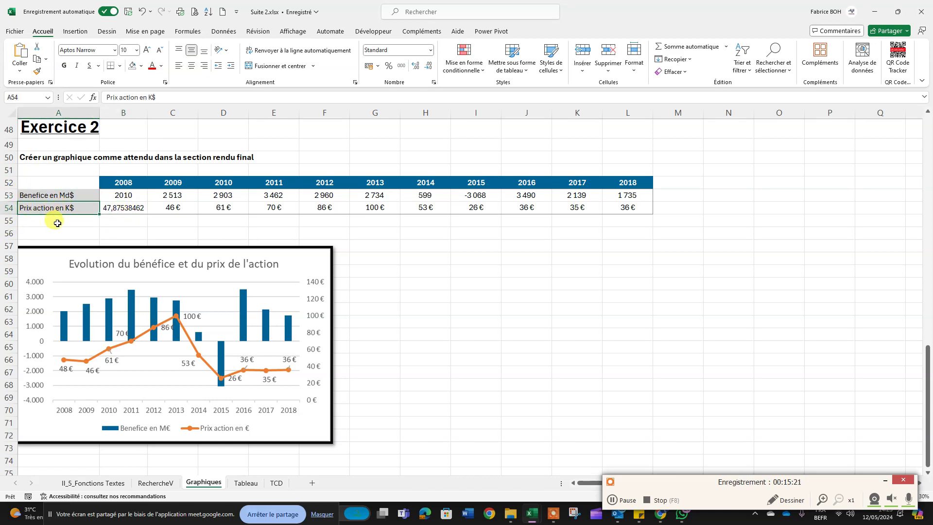
pyautogui.click(187, 208)
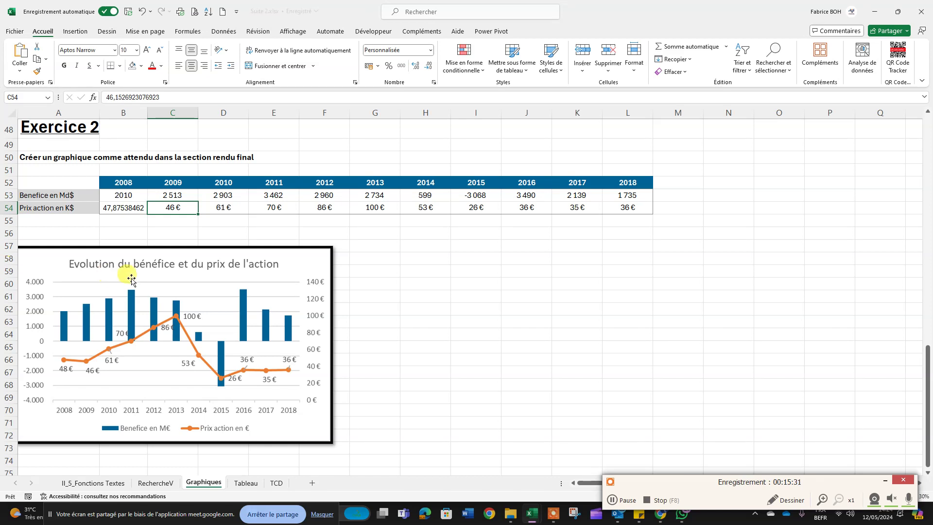
# Step: Insert a 2D clustered column chart from the full Exercice 2 table, range A52:L54
pyautogui.moveTo(65, 181); pyautogui.dragTo(648, 209)
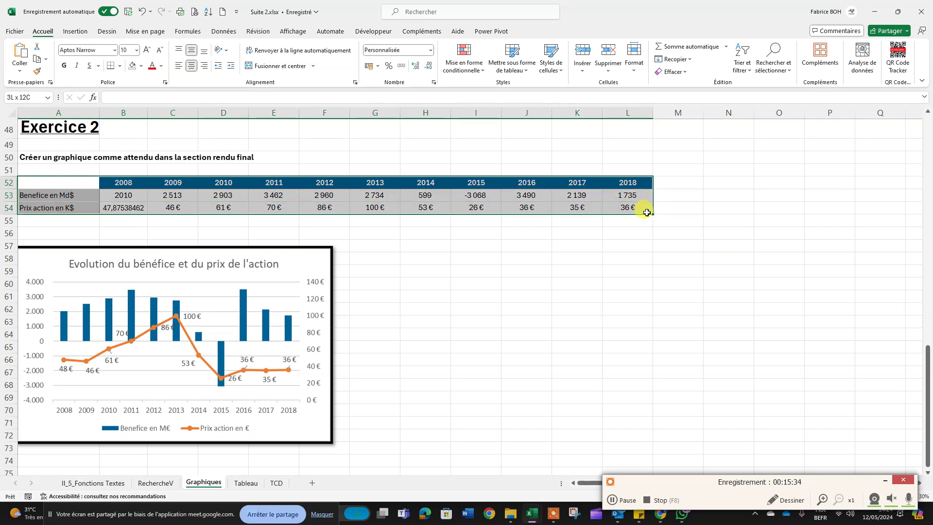
pyautogui.click(75, 32)
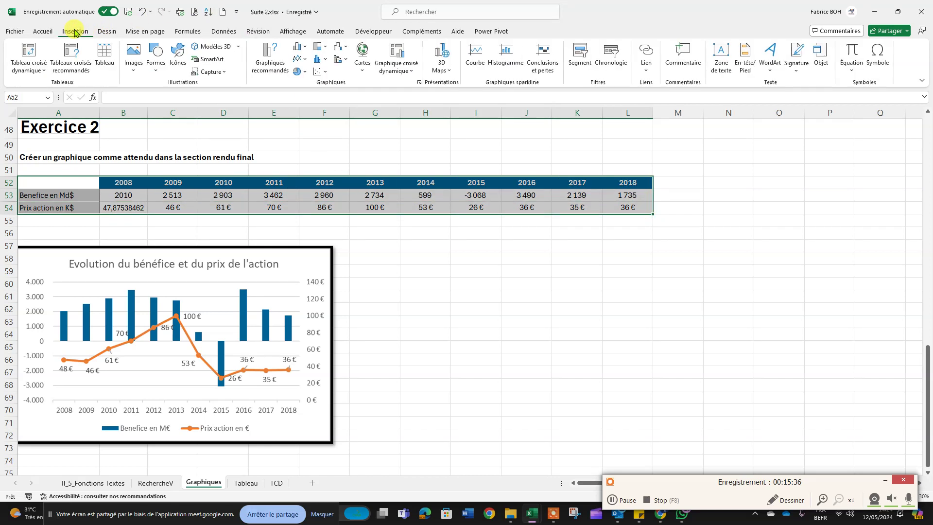
pyautogui.click(306, 52)
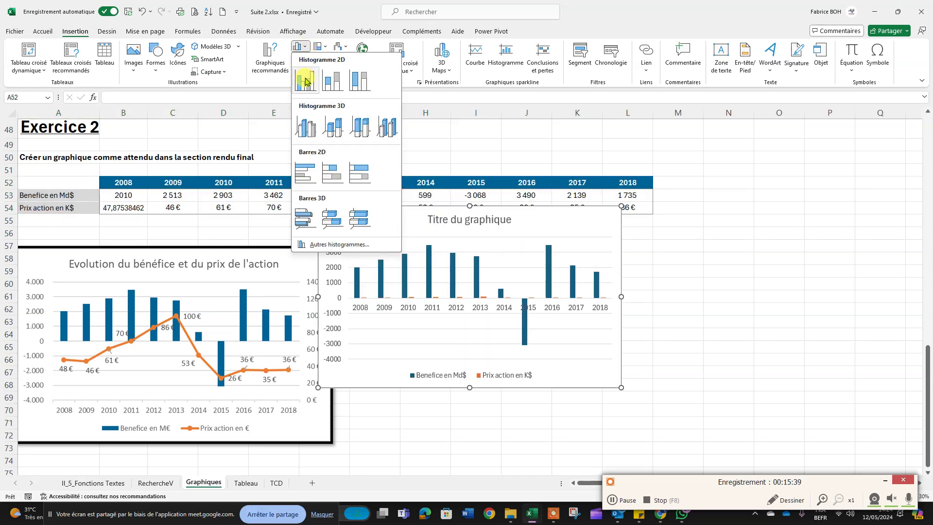
pyautogui.click(305, 87)
# Step: Place the new column chart beside the reference picture below the table and enlarge it to reach column O
pyautogui.moveTo(529, 254); pyautogui.dragTo(554, 254)
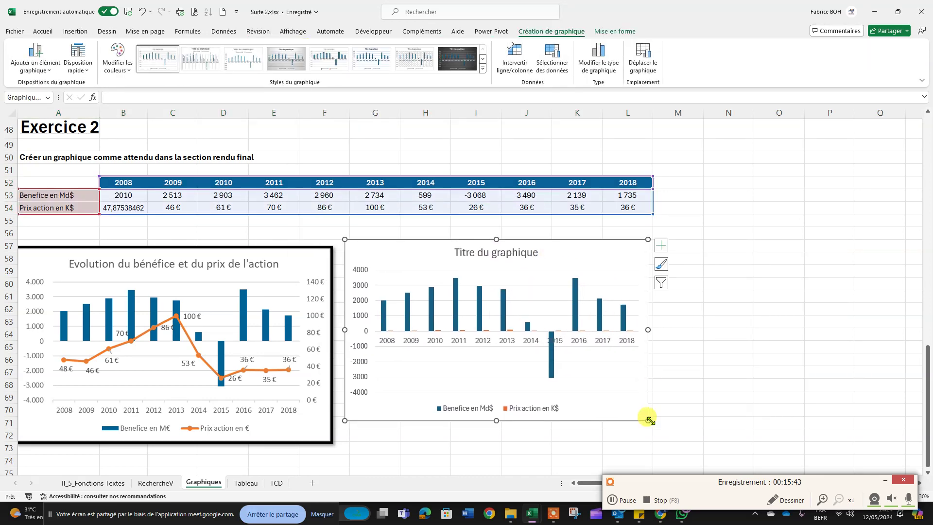
pyautogui.moveTo(648, 420); pyautogui.dragTo(818, 456)
pyautogui.scroll(-1, 713, 389)
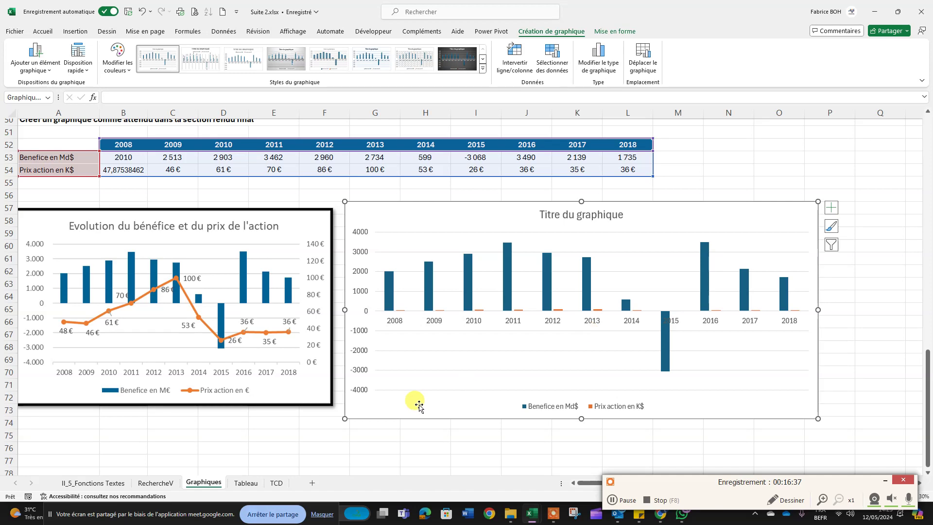
# Step: Convert the new chart to a combo chart with "Prix action en K$" as a line with markers on the secondary axis
pyautogui.click(593, 71)
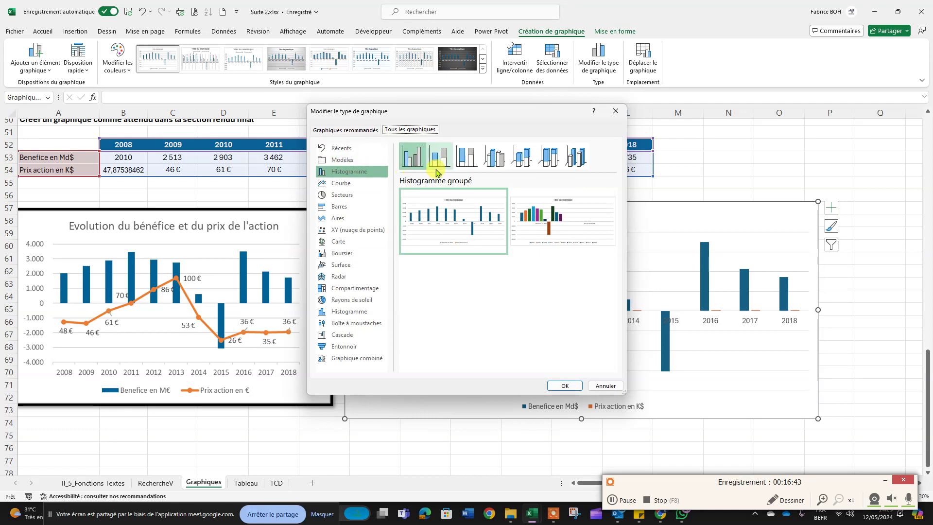
pyautogui.click(348, 362)
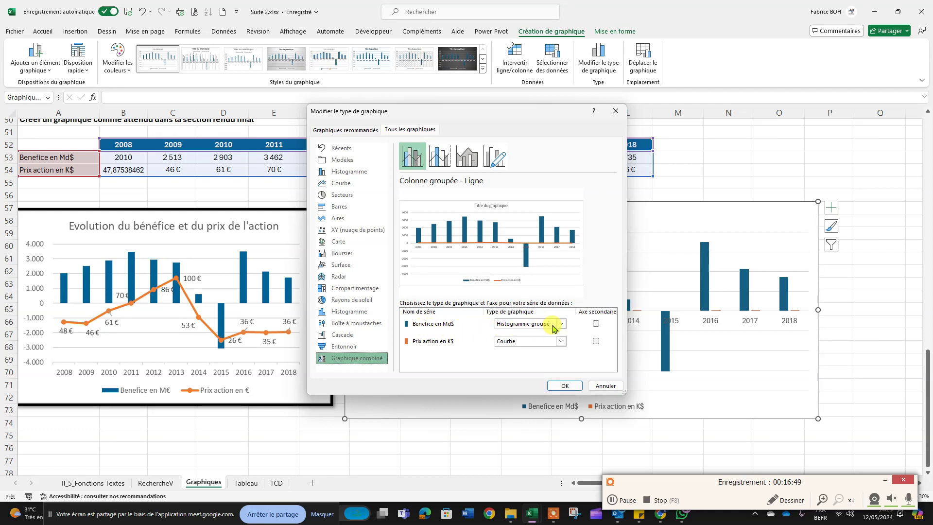
pyautogui.click(561, 342)
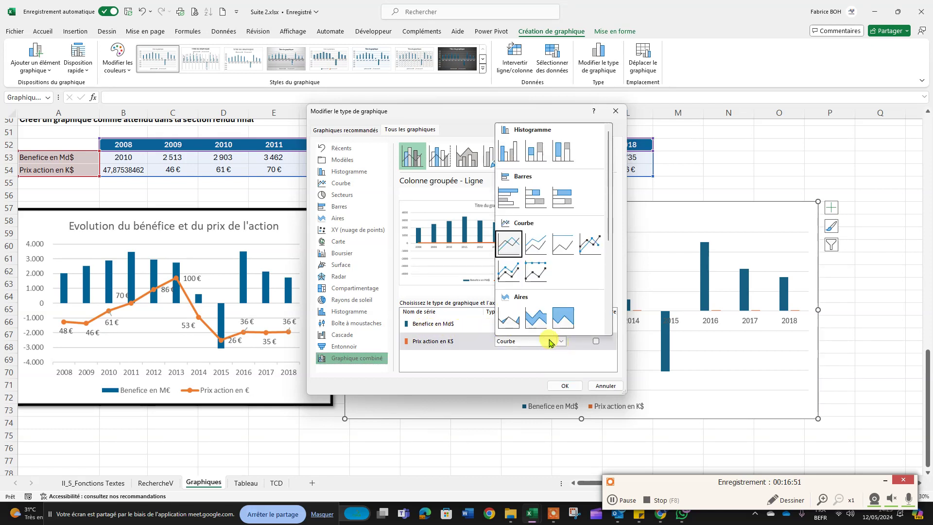
pyautogui.click(590, 251)
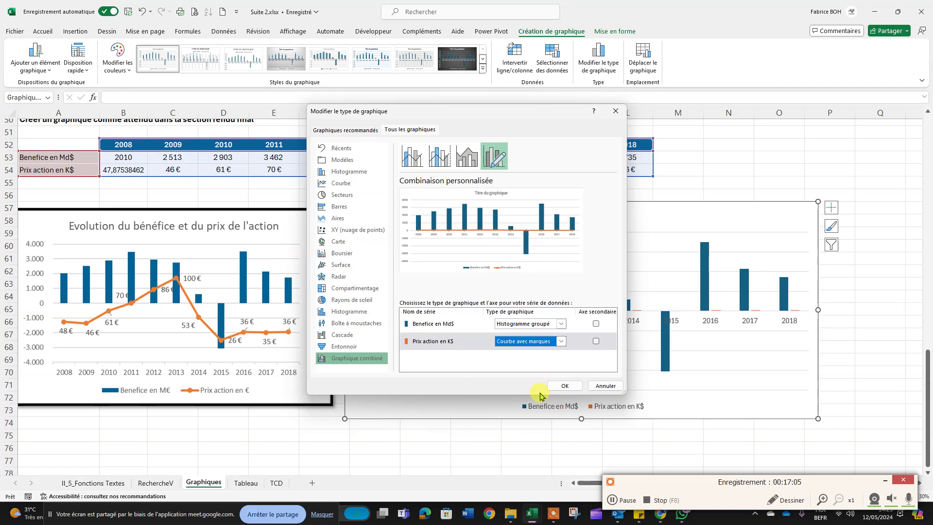
pyautogui.click(561, 341)
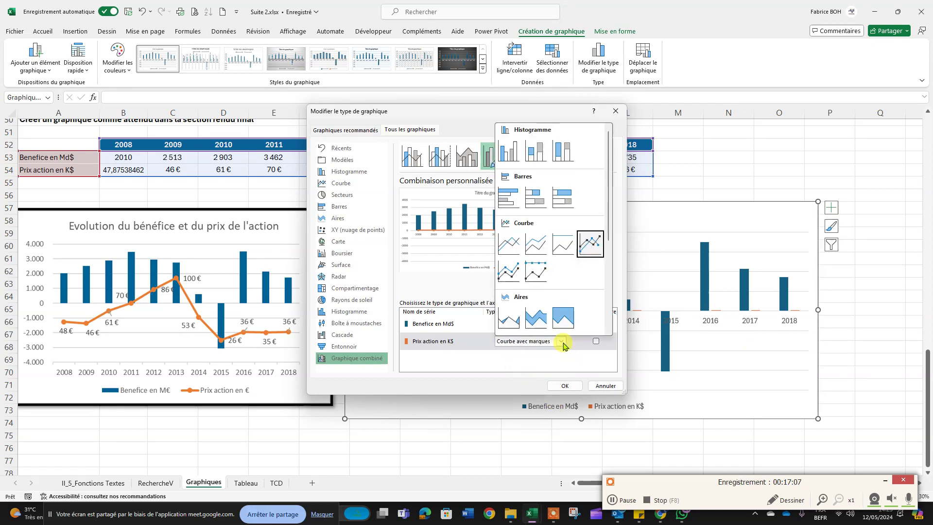
pyautogui.click(483, 362)
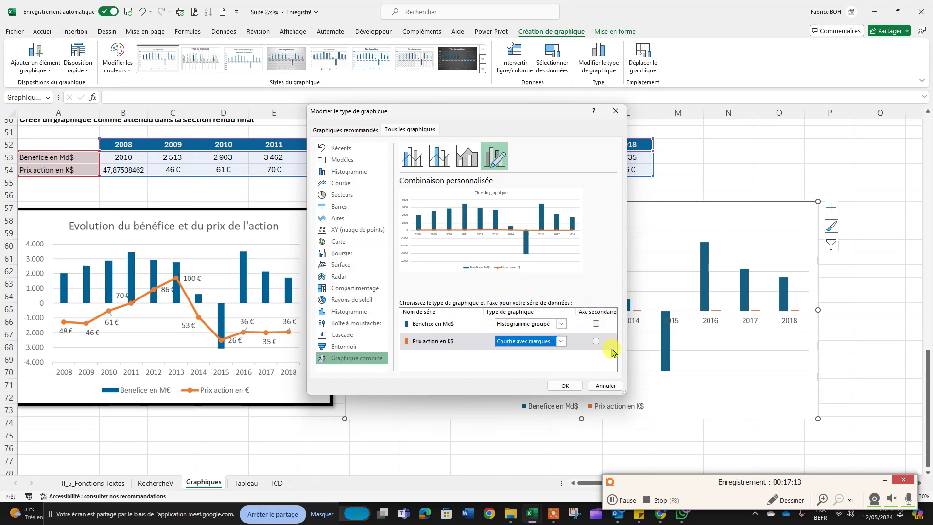
pyautogui.click(597, 342)
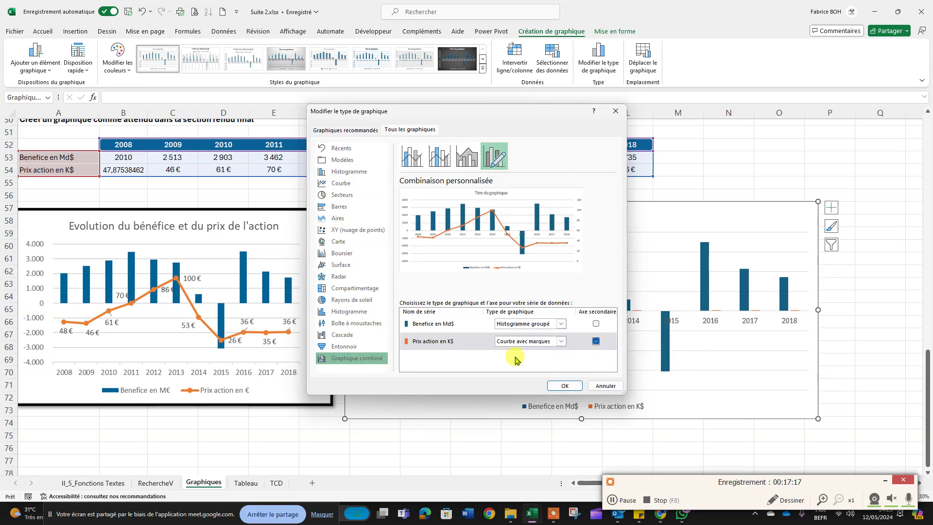
pyautogui.click(565, 386)
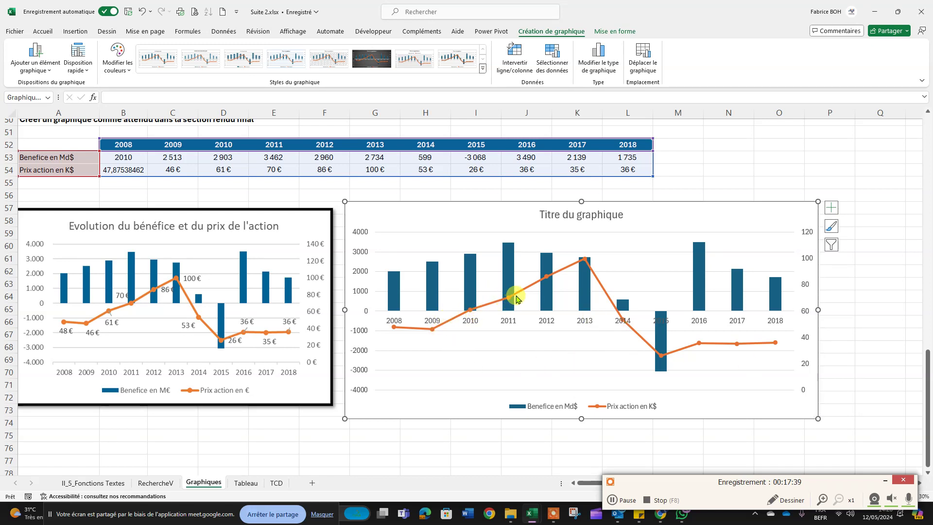
# Step: Compare the new combo chart's title, category axis, line series and data labels with the reference chart
pyautogui.moveTo(591, 264)
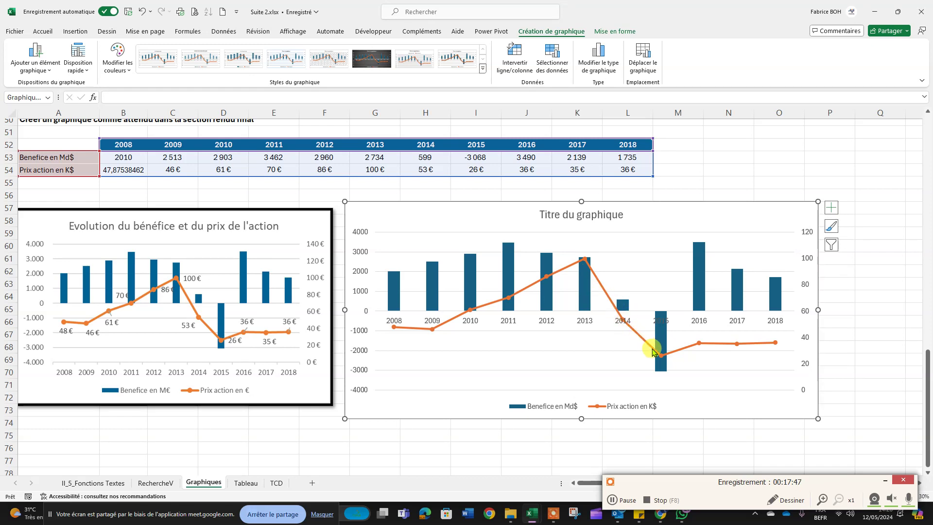
pyautogui.moveTo(659, 356)
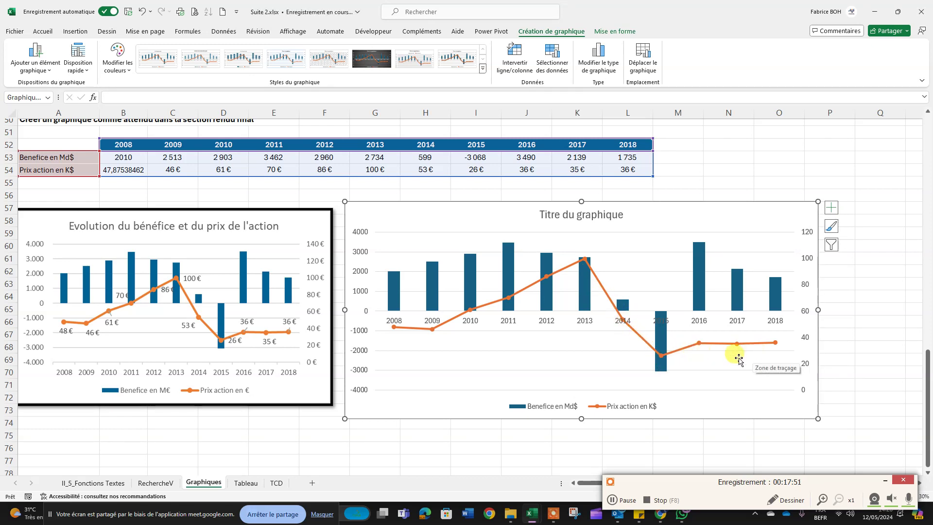
pyautogui.scroll(-2, 481, 409)
pyautogui.scroll(2, 480, 409)
pyautogui.click(620, 210)
pyautogui.moveTo(543, 214); pyautogui.dragTo(624, 213)
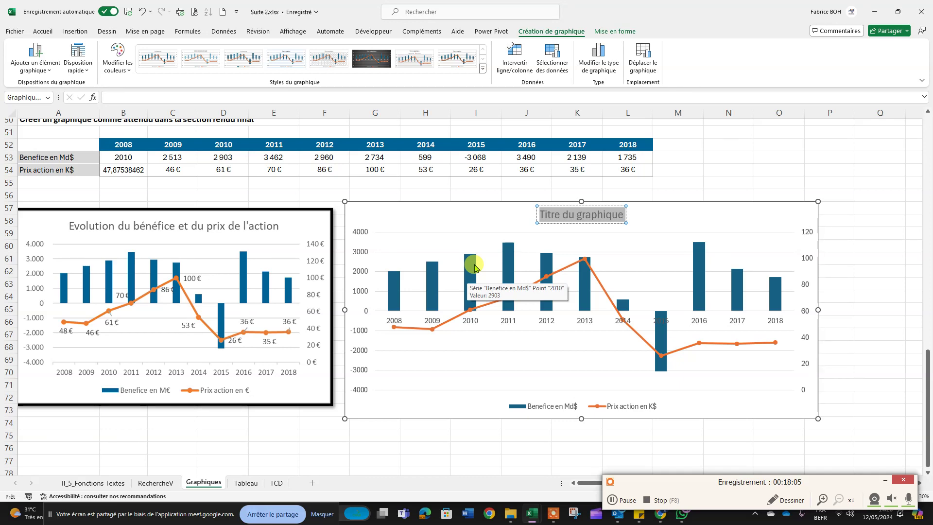
pyautogui.scroll(-5, 475, 287)
pyautogui.scroll(7, 479, 297)
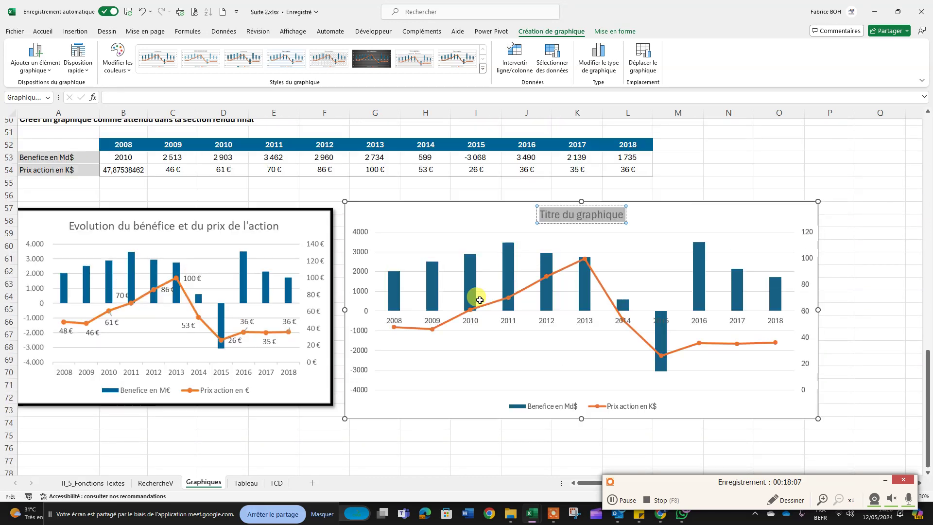
pyautogui.scroll(-4, 481, 300)
pyautogui.scroll(3, 481, 299)
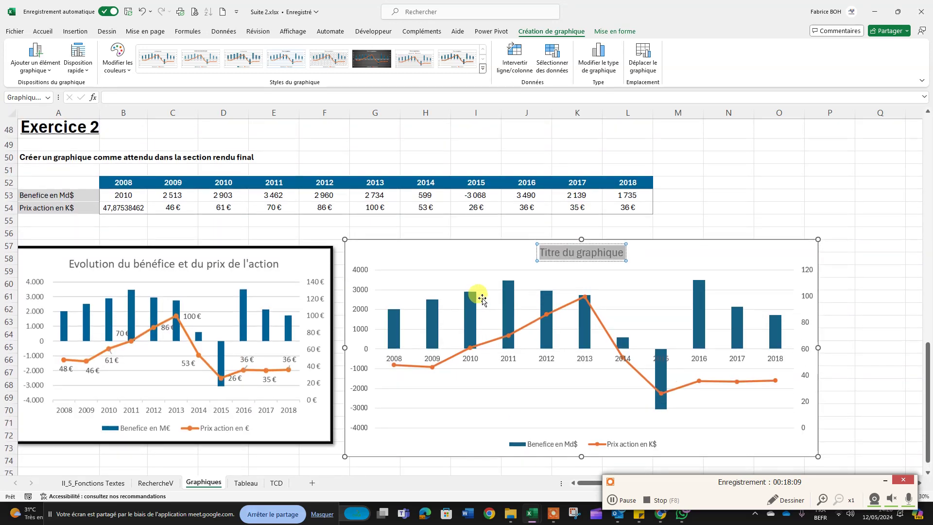
pyautogui.scroll(-2, 482, 300)
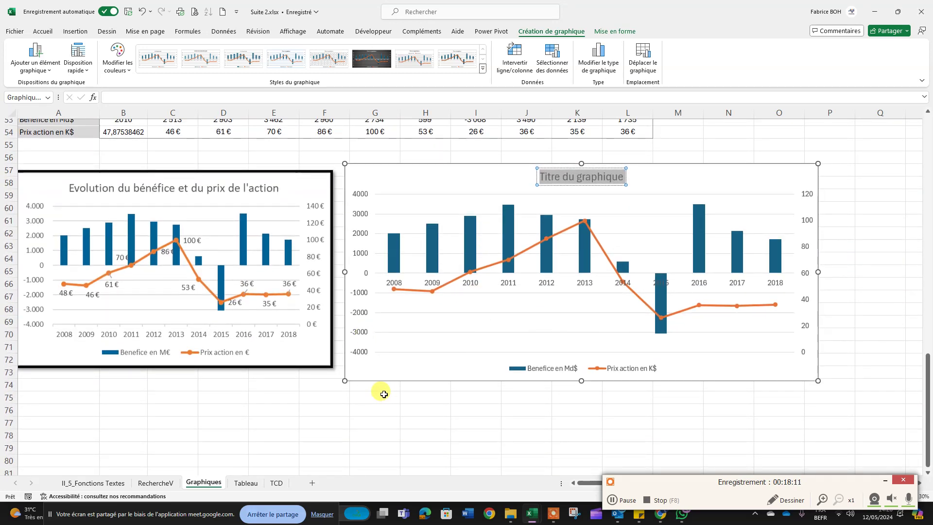
pyautogui.click(484, 418)
pyautogui.click(509, 283)
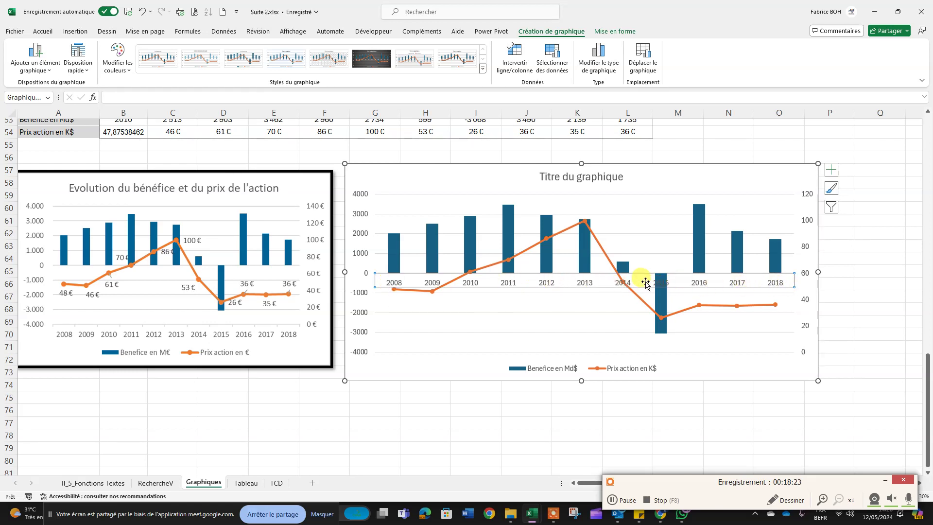
pyautogui.click(508, 305)
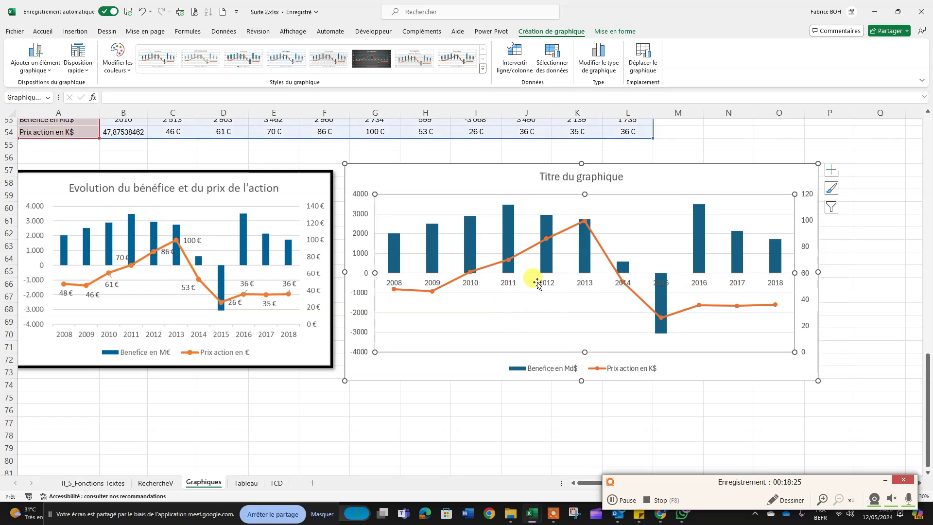
pyautogui.click(447, 395)
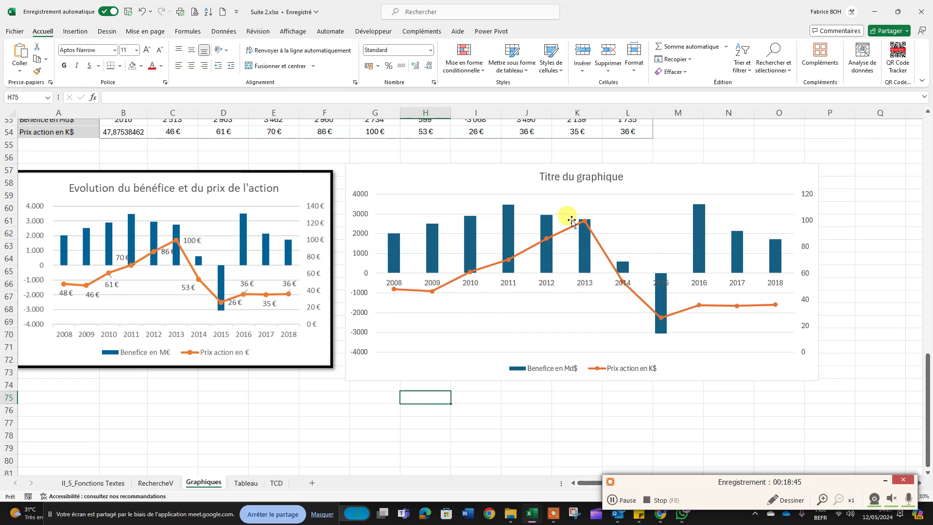
# Step: Add data labels to the right of the points on the "Prix action en K$" line
pyautogui.click(598, 244)
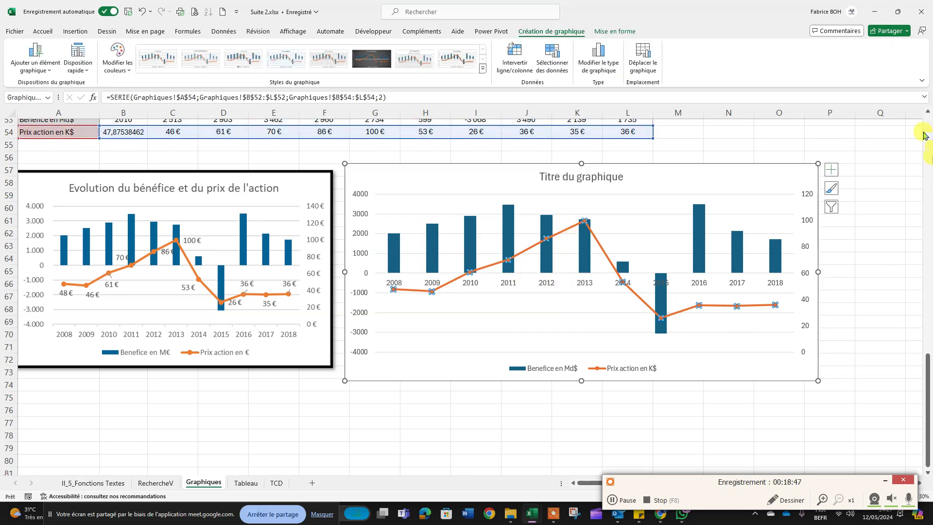
pyautogui.click(834, 170)
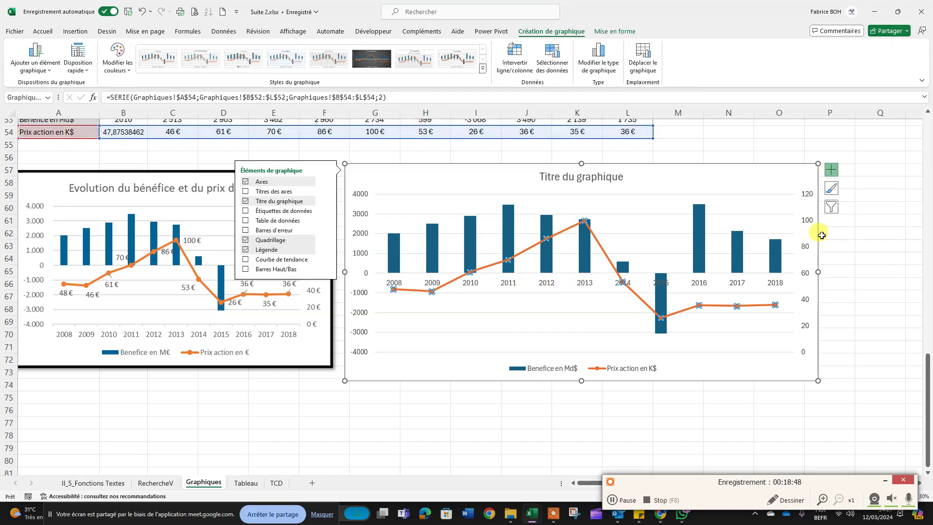
pyautogui.click(835, 173)
pyautogui.click(835, 173)
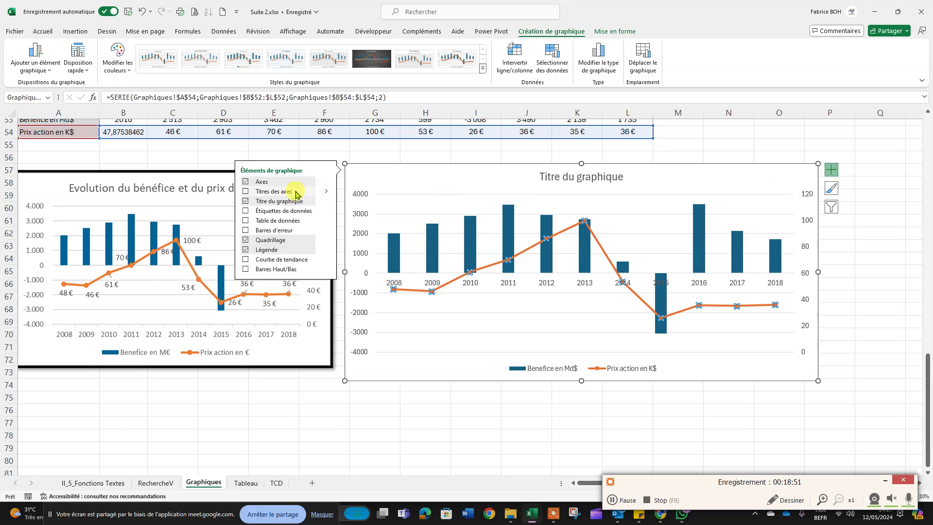
pyautogui.click(327, 211)
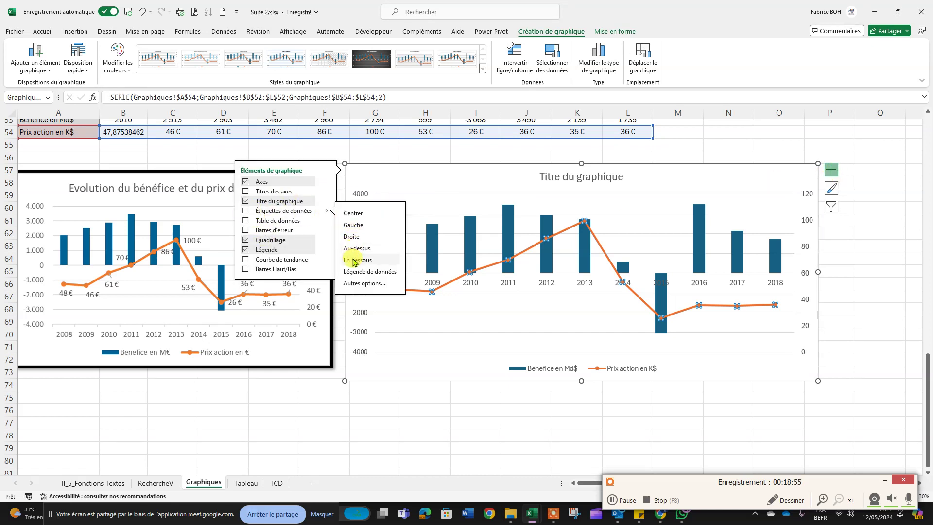
pyautogui.click(360, 241)
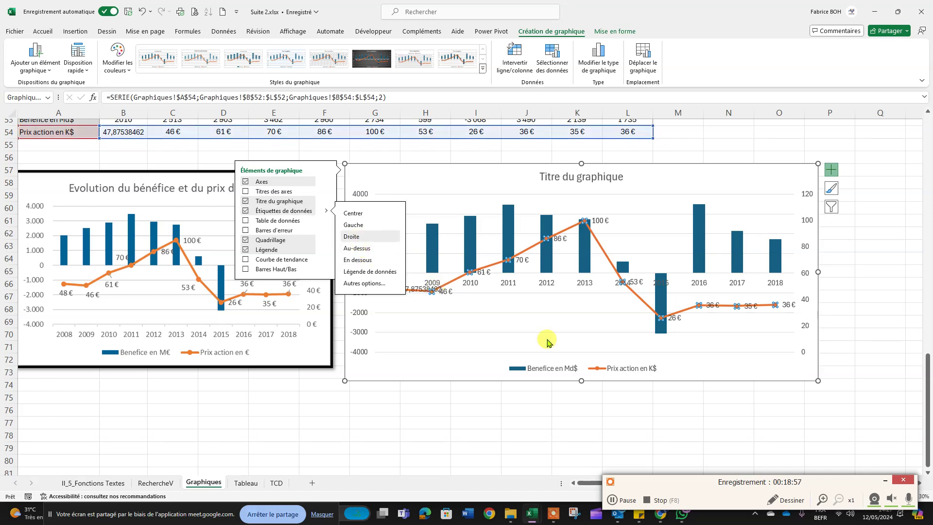
pyautogui.click(719, 408)
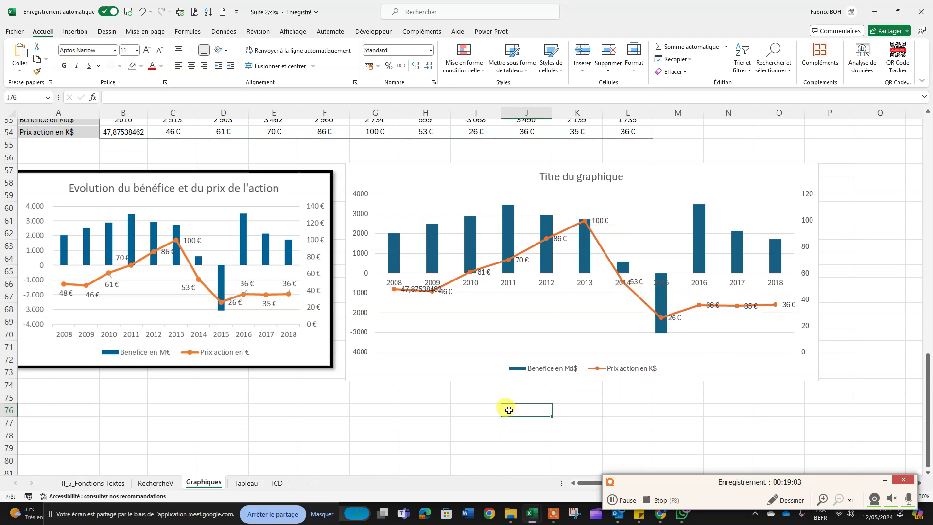
# Step: Set the label position of the combo chart's horizontal year axis to "Bas" and close the axis formatting options
pyautogui.click(401, 283)
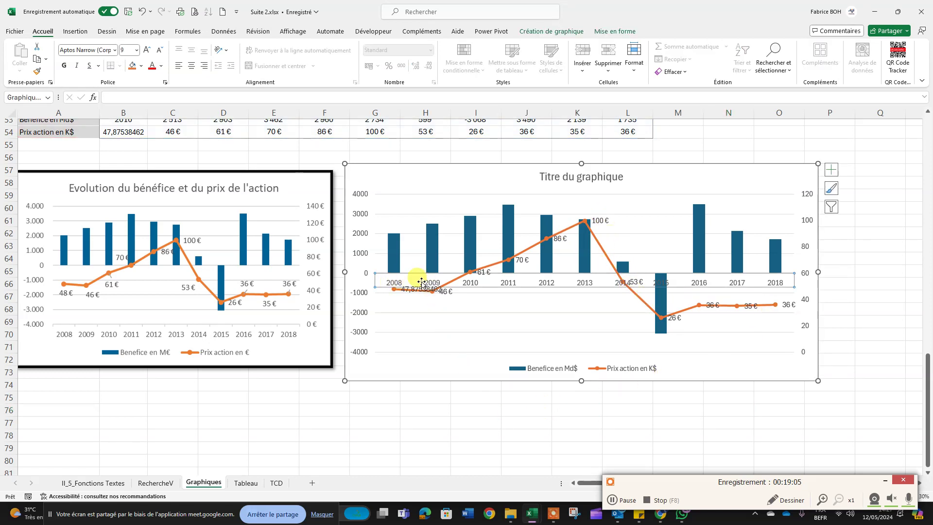
pyautogui.click(677, 393)
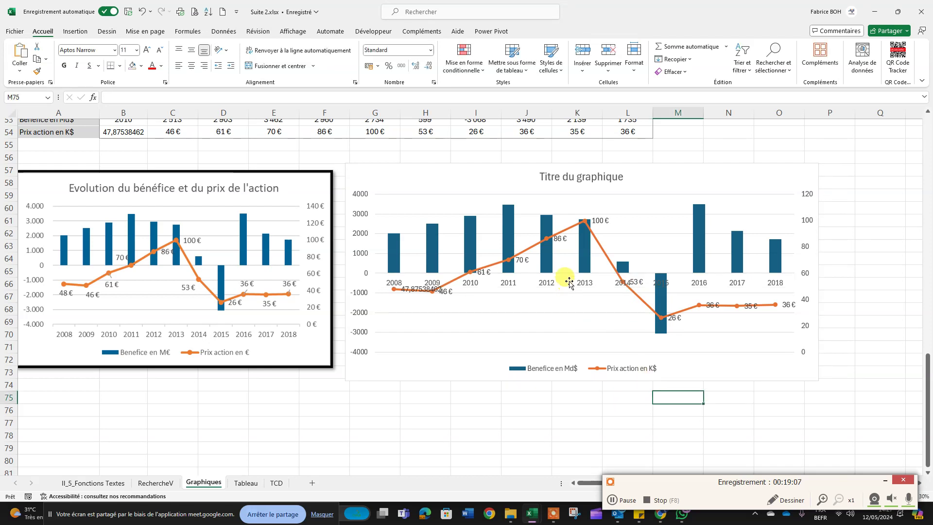
pyautogui.click(584, 289)
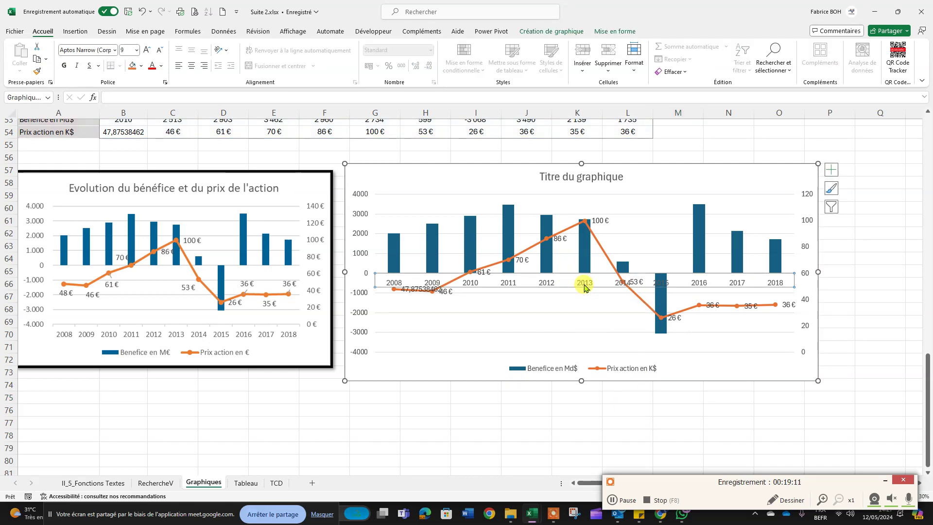
pyautogui.doubleClick(584, 288)
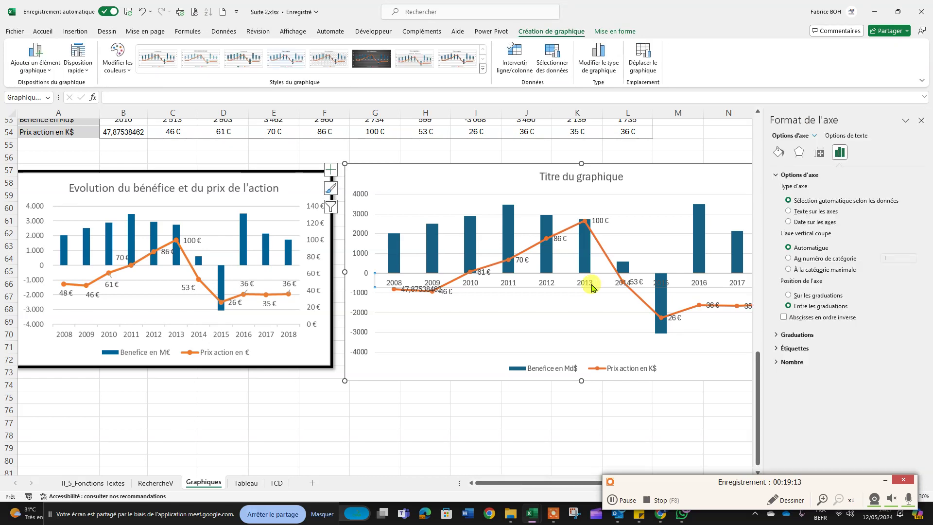
pyautogui.click(776, 350)
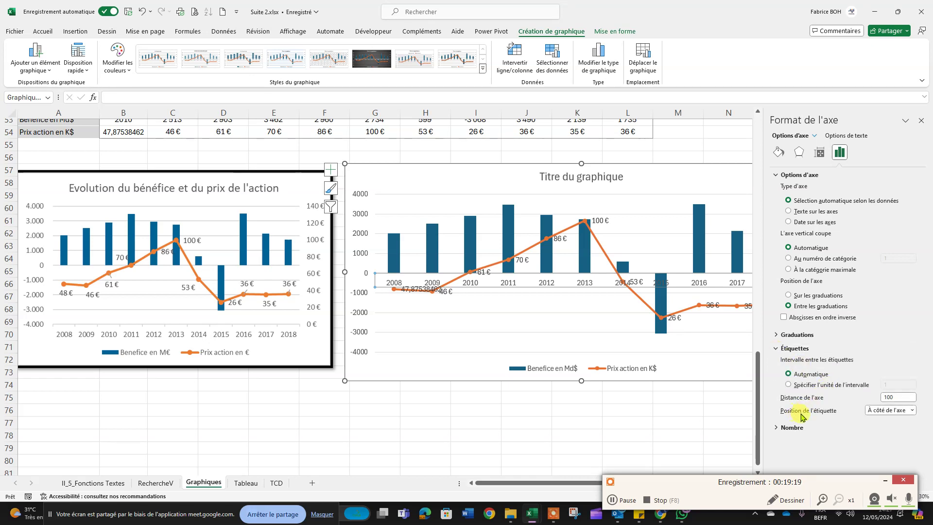
pyautogui.click(901, 410)
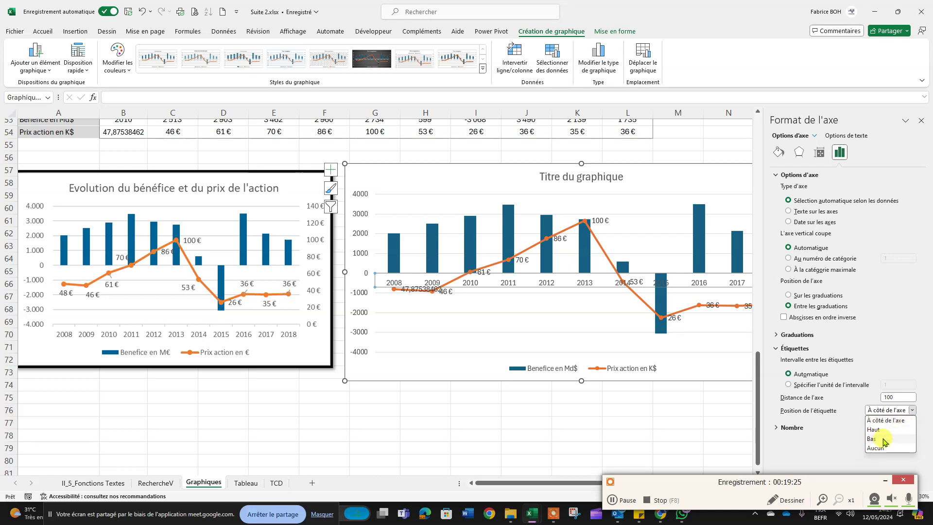
pyautogui.click(872, 439)
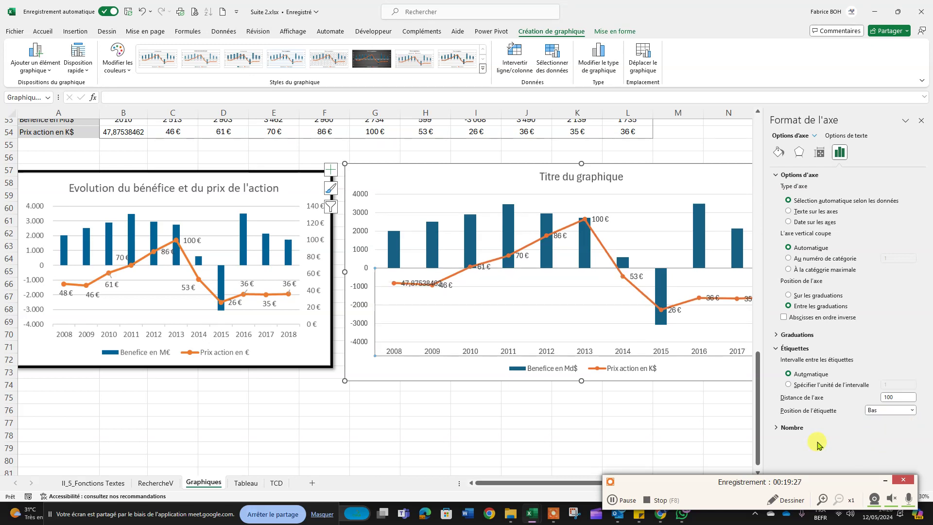
pyautogui.click(576, 434)
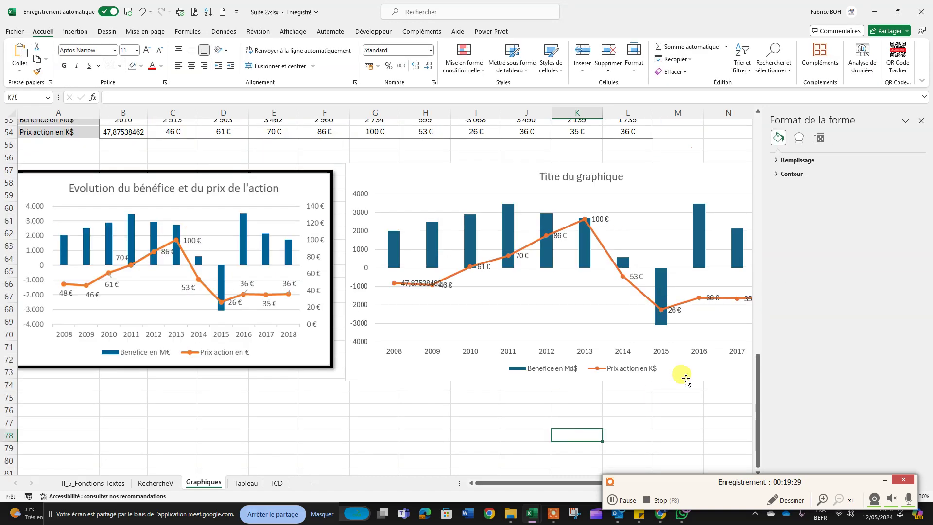
pyautogui.click(922, 121)
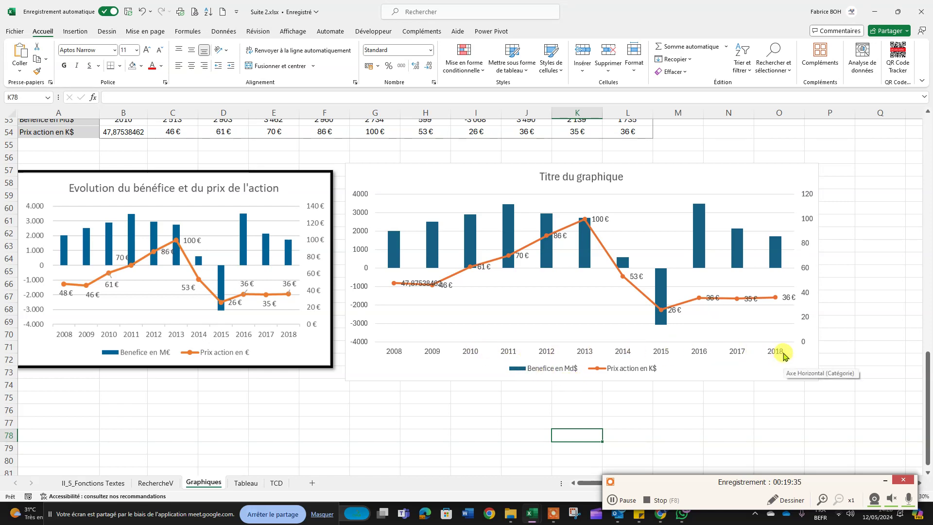
# Step: Review the combo chart and its title against the reference chart and the Exercice 2 table
pyautogui.scroll(-1, 660, 345)
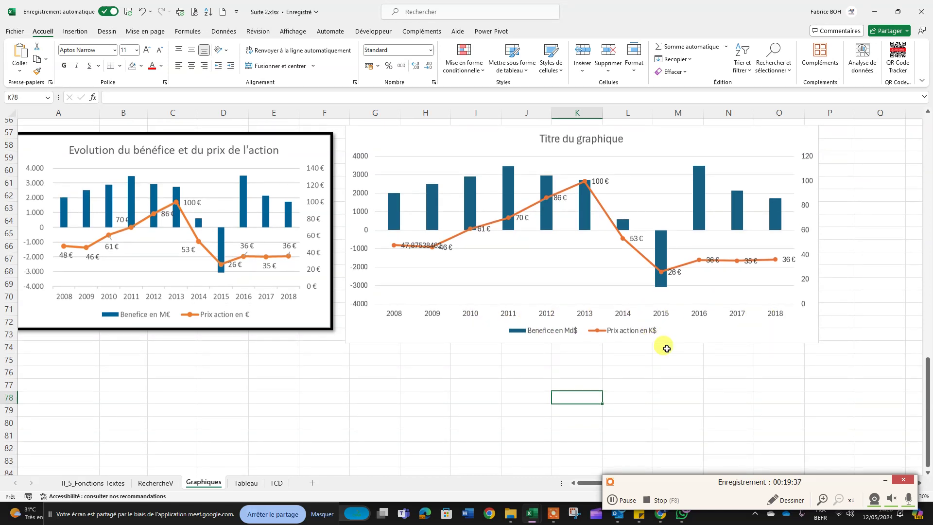
pyautogui.scroll(2, 669, 348)
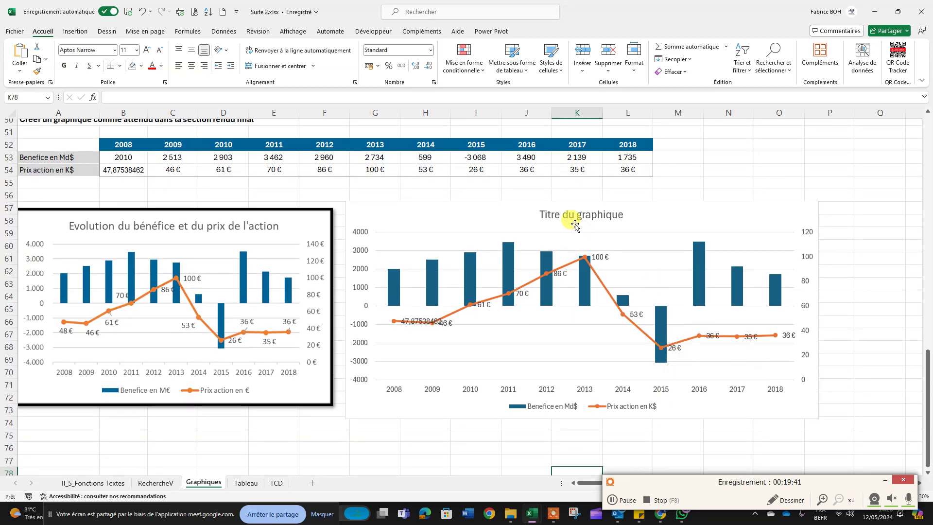
pyautogui.click(559, 218)
pyautogui.moveTo(542, 213)
pyautogui.mouseDown()
pyautogui.moveTo(626, 215)
pyautogui.moveTo(537, 217)
pyautogui.mouseUp()
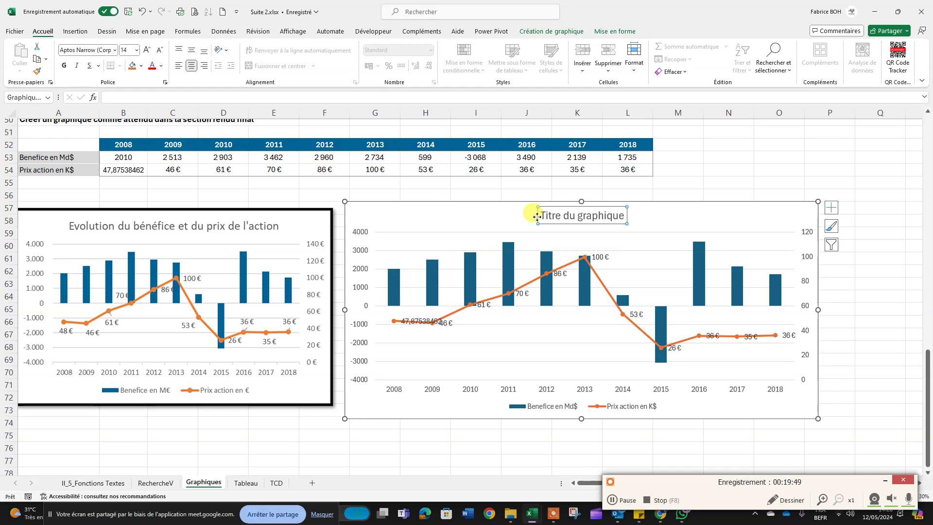
pyautogui.scroll(5, 345, 194)
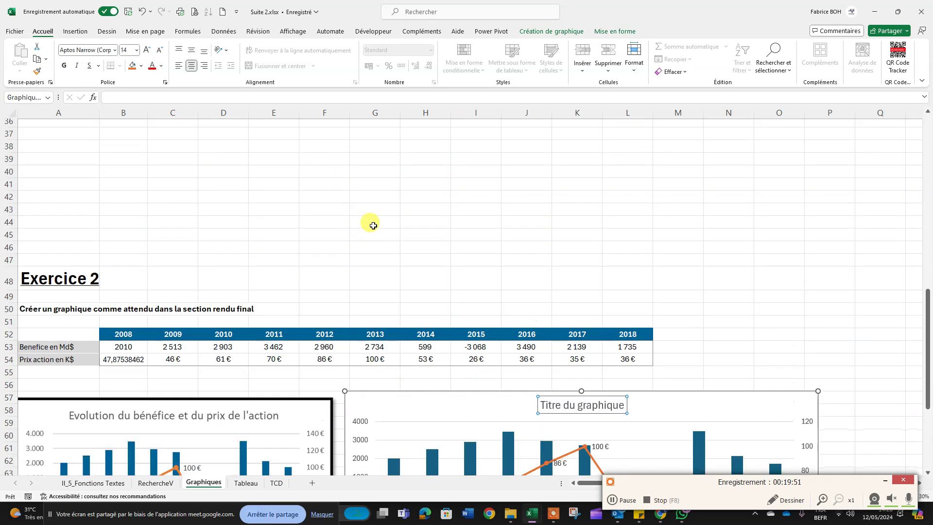
pyautogui.scroll(-4, 370, 224)
pyautogui.scroll(1, 374, 232)
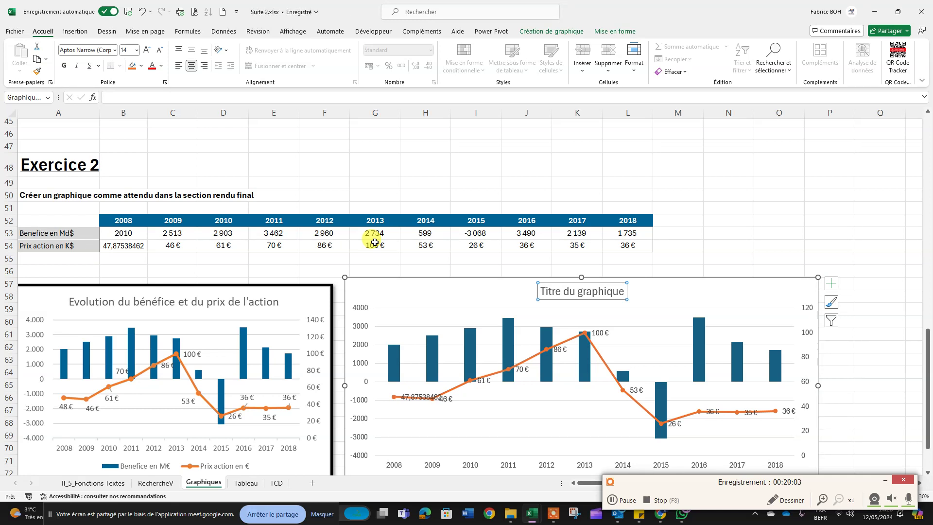
pyautogui.moveTo(689, 484); pyautogui.dragTo(431, 483)
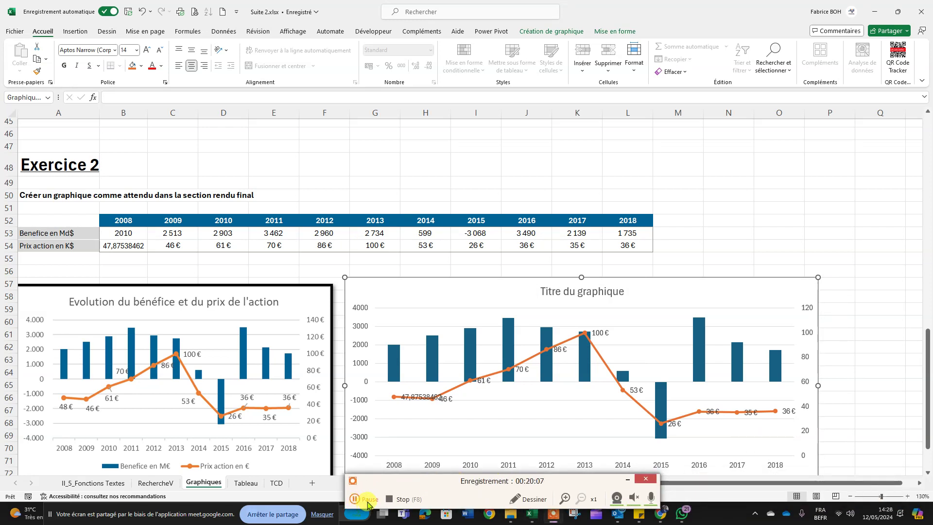